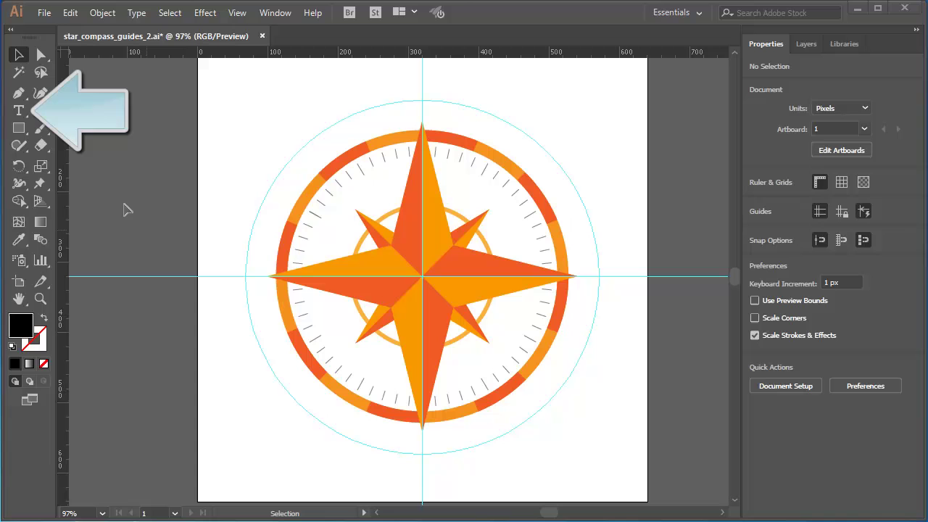
Choose the standard Type Tool from the type tools flyout
click(19, 111)
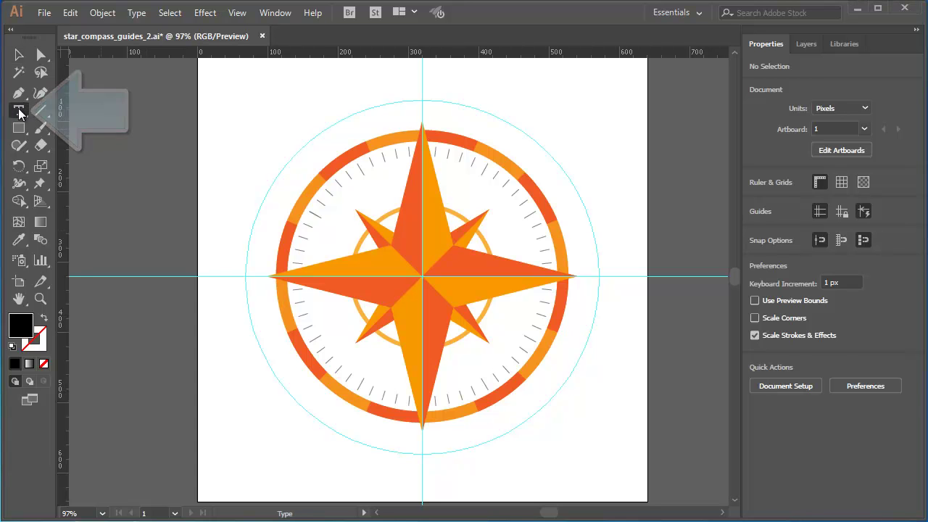
click(19, 111)
click(81, 111)
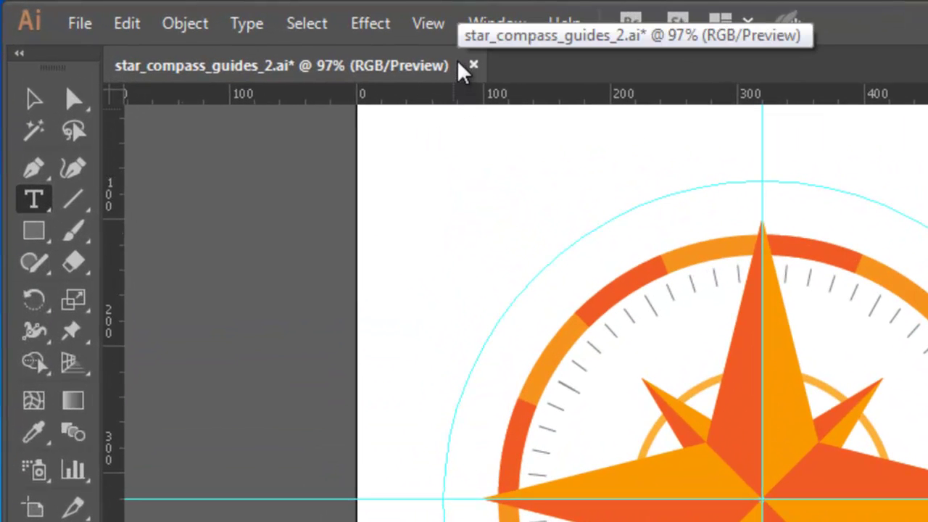
Drag out a Lorem ipsum area-type box at the artboard's top-left, then deselect it
drag(395, 137, 600, 234)
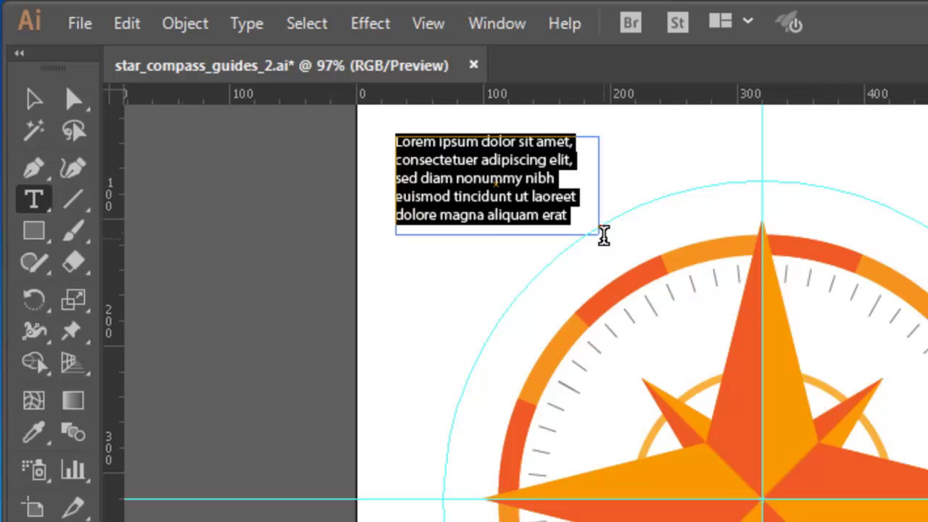
click(34, 100)
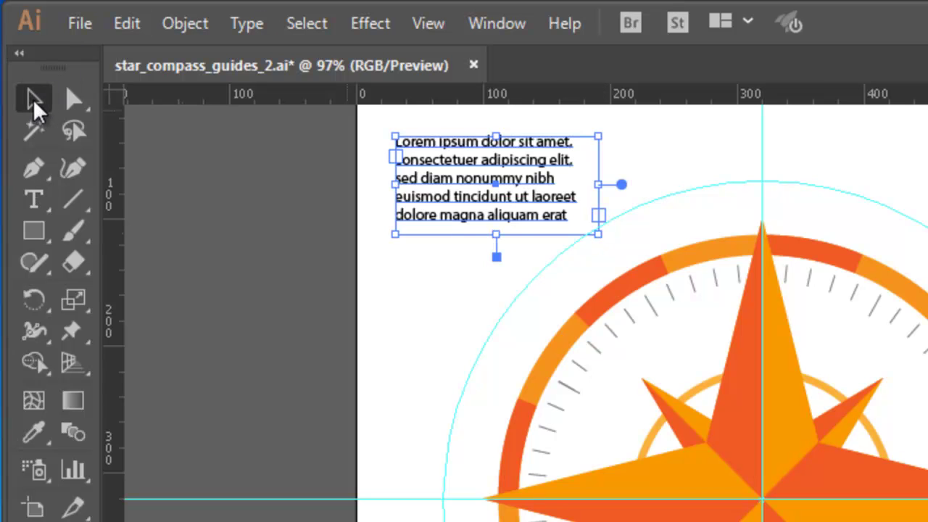
click(411, 280)
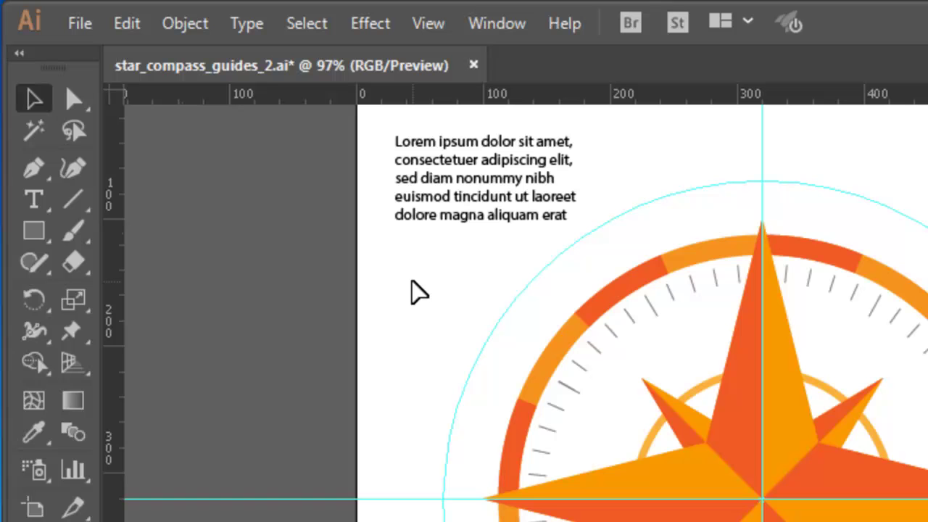
Add a single 'Lorem ipsum' point-text line below the paragraph
click(43, 201)
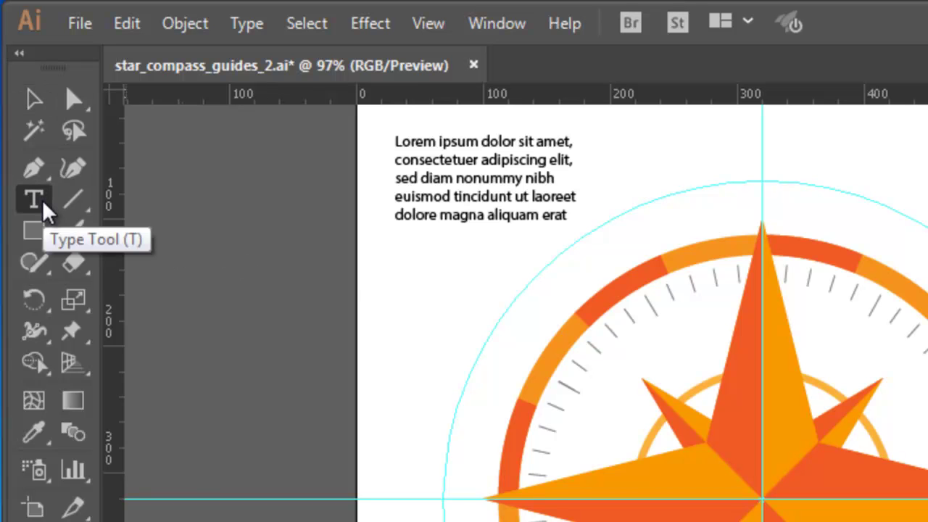
click(392, 292)
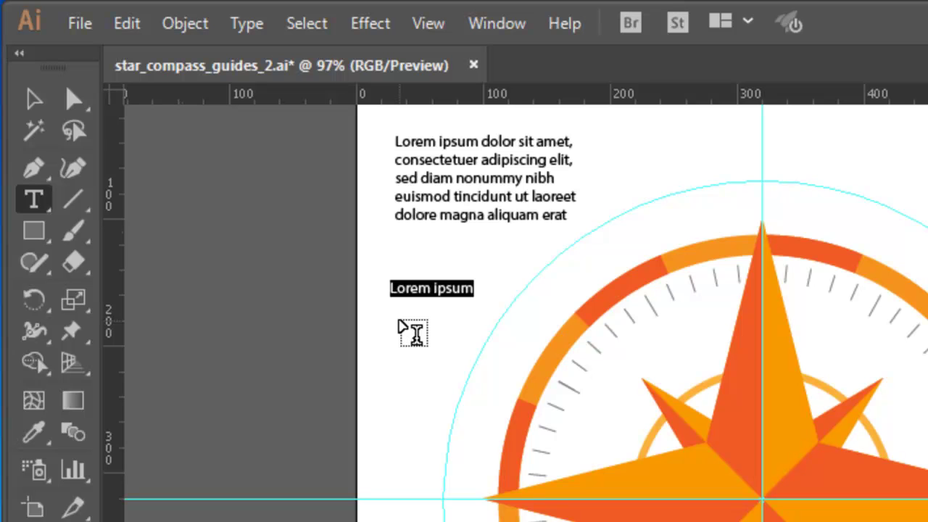
Widen the paragraph box by its right handle so the text reflows into four lines
click(34, 98)
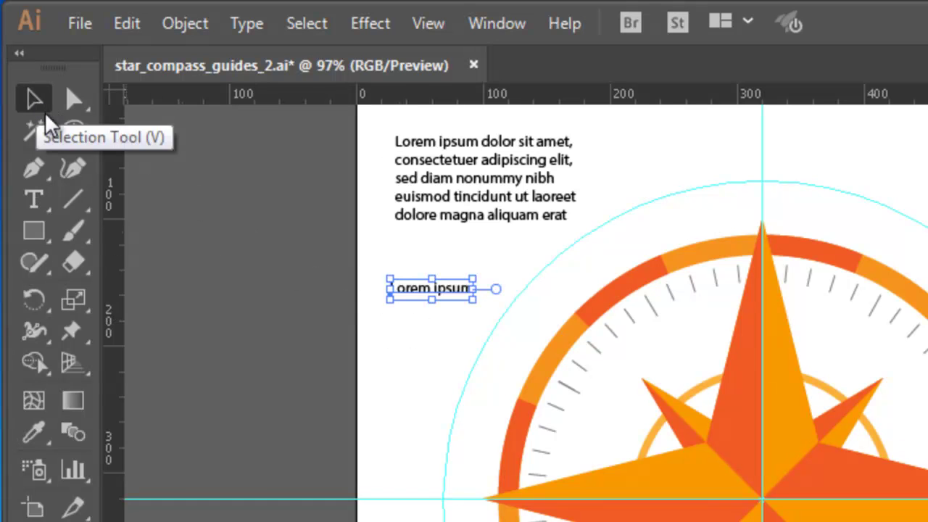
click(458, 181)
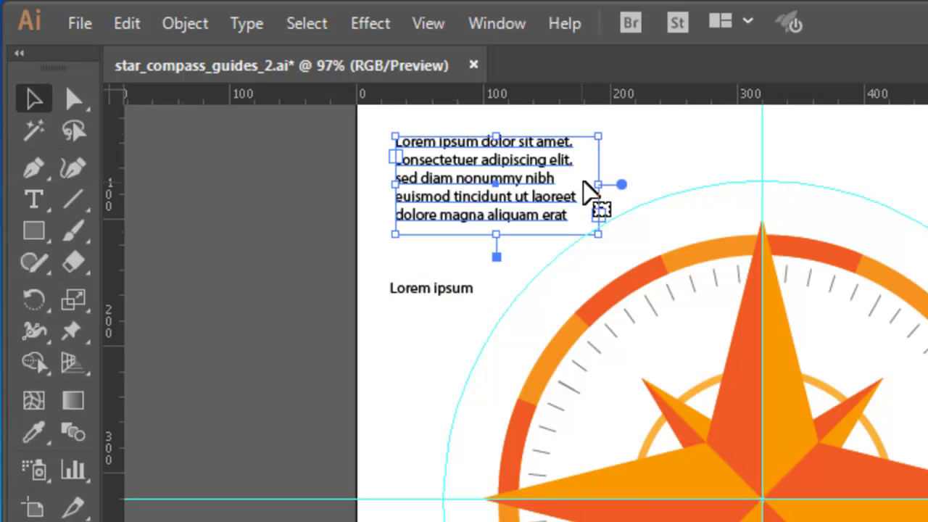
drag(597, 185, 672, 183)
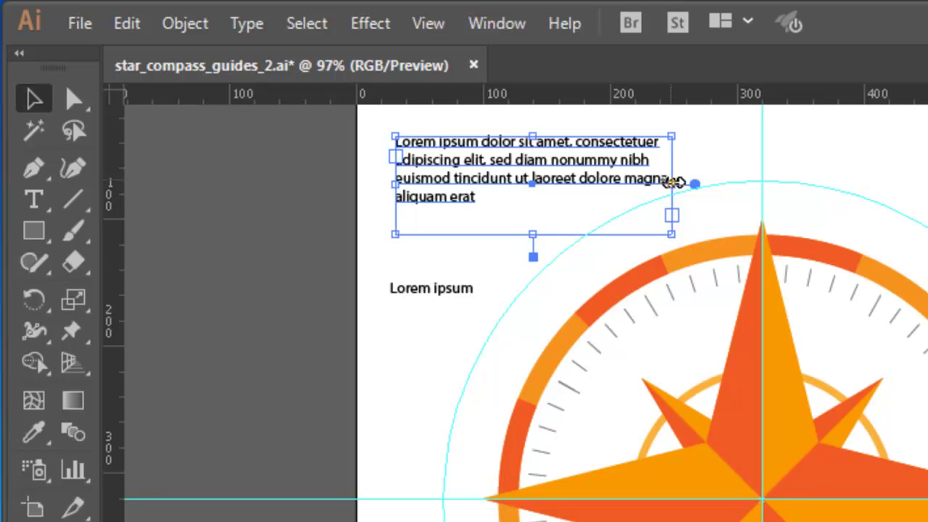
Try stretching and enlarging the Lorem ipsum line, undoing each change
click(459, 291)
drag(474, 289, 673, 289)
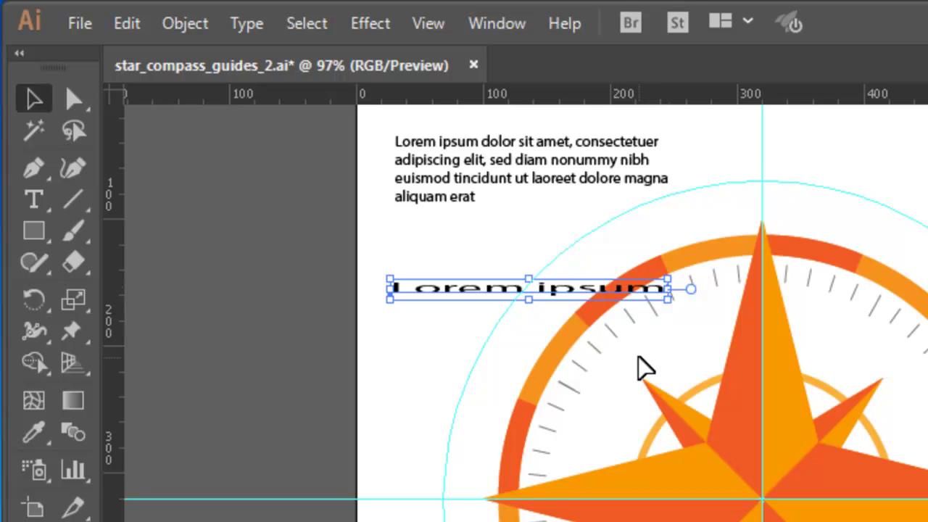
key(ctrl+z)
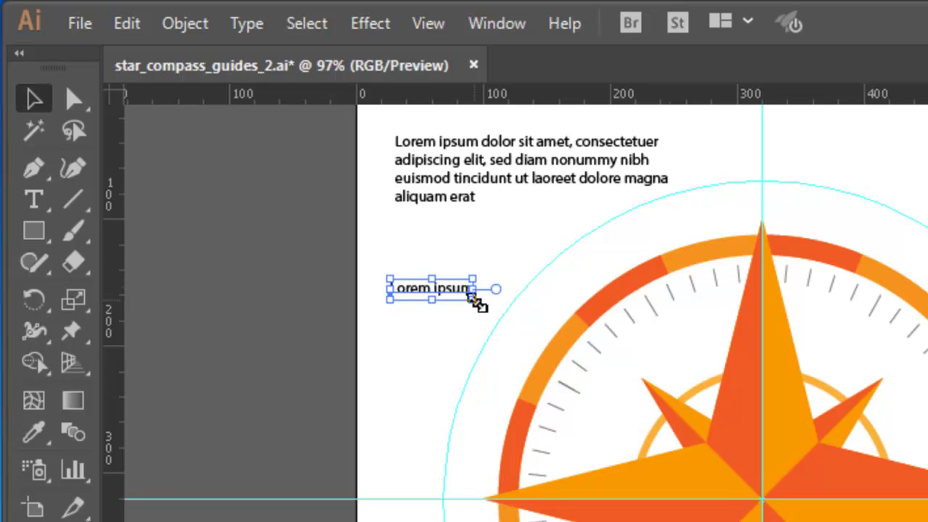
drag(477, 305, 574, 363)
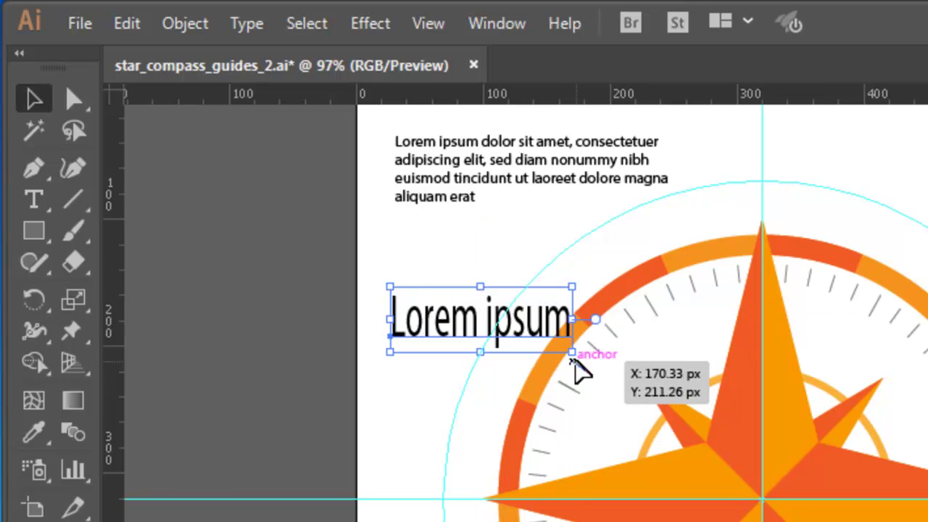
key(ctrl+z)
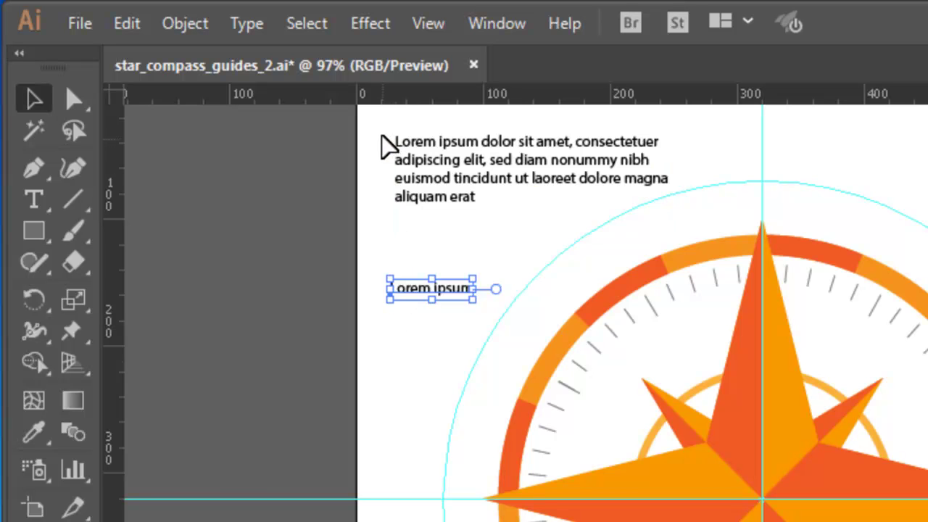
Delete both sample texts and type a new point-text letter N above the compass
drag(382, 136, 437, 333)
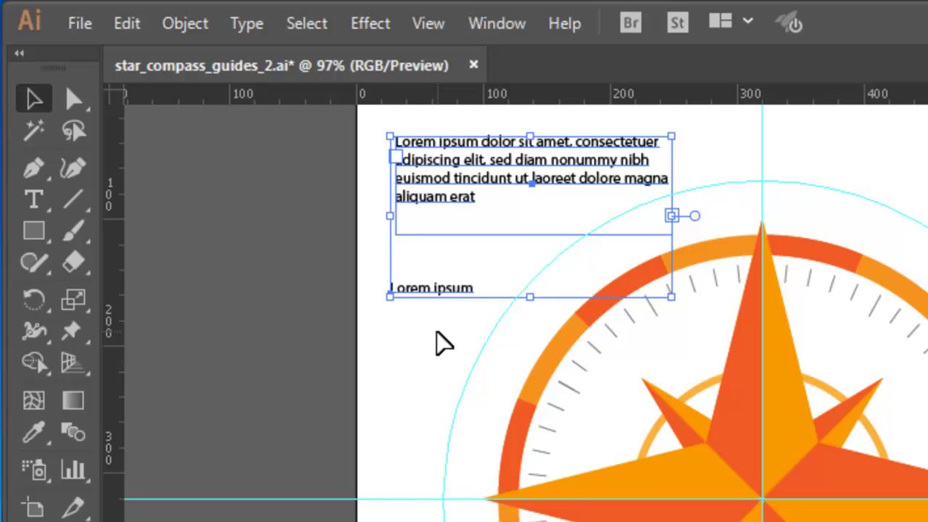
key(Delete)
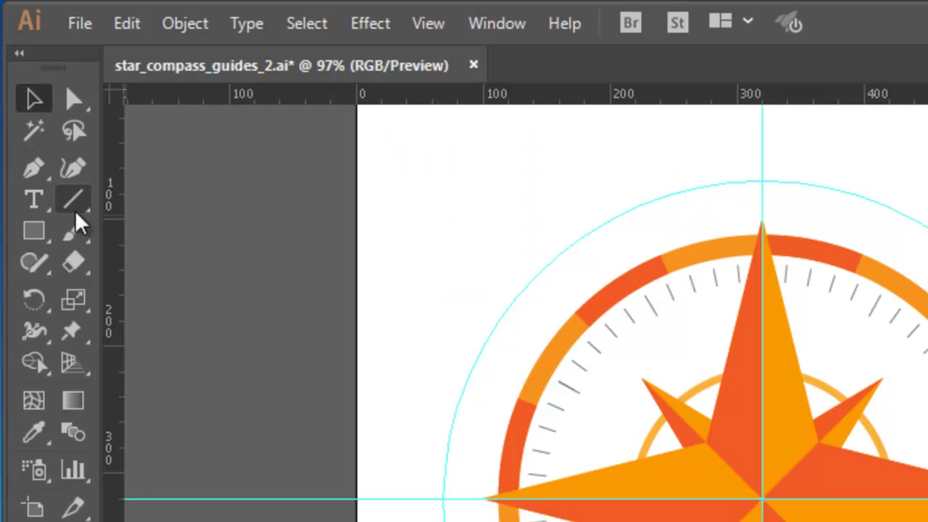
click(37, 196)
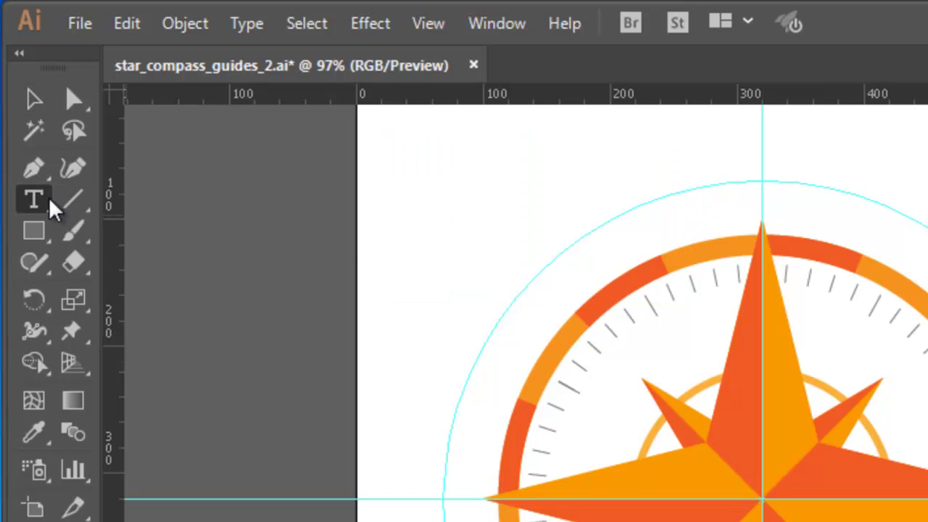
click(478, 181)
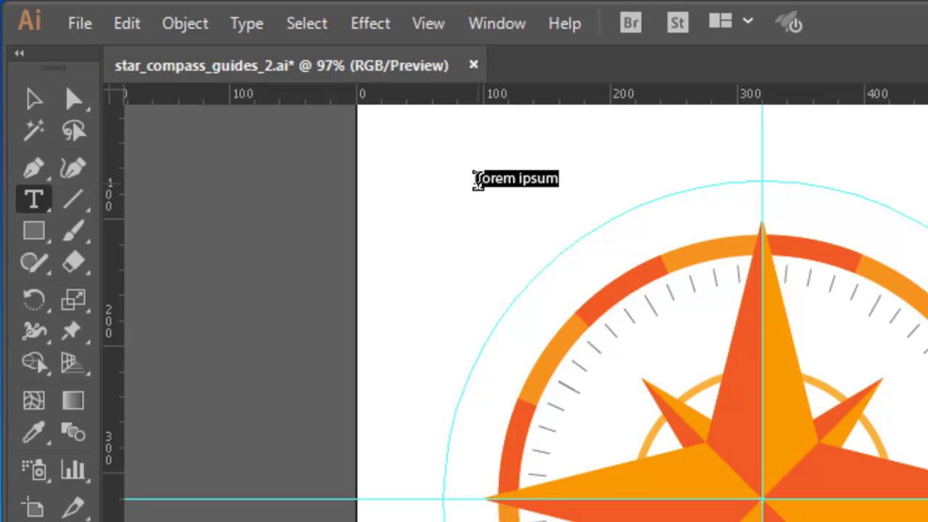
key(BackSpace)
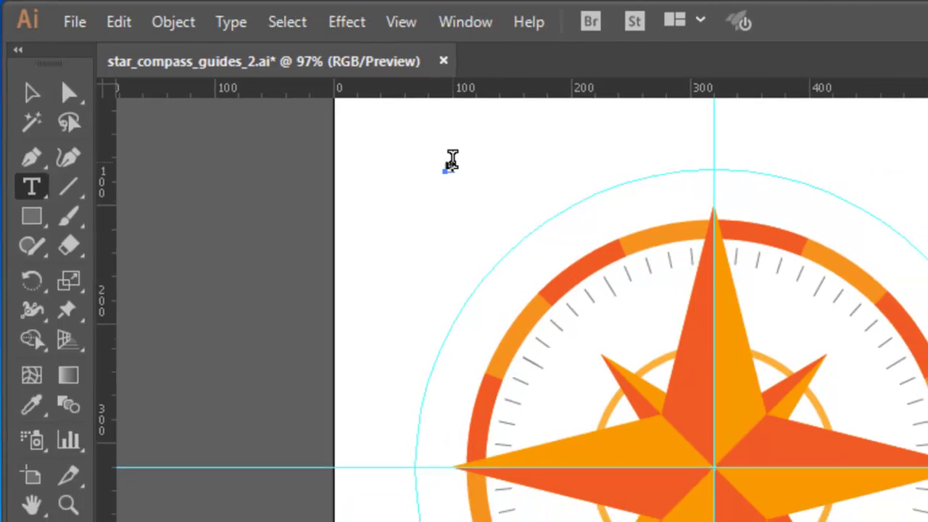
key(Escape)
key(ctrl+plus)
text(N)
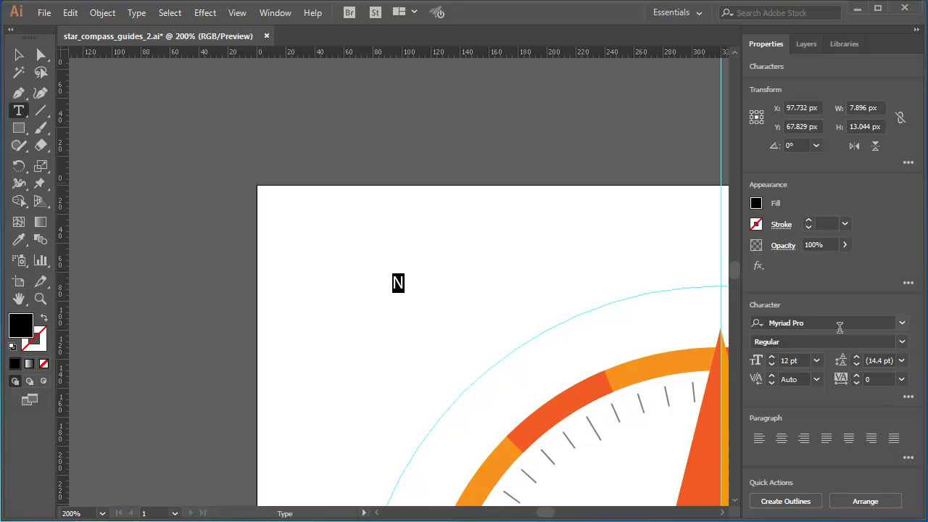
Set the N to Times New Roman Bold at 24 pt, then deselect it
click(902, 325)
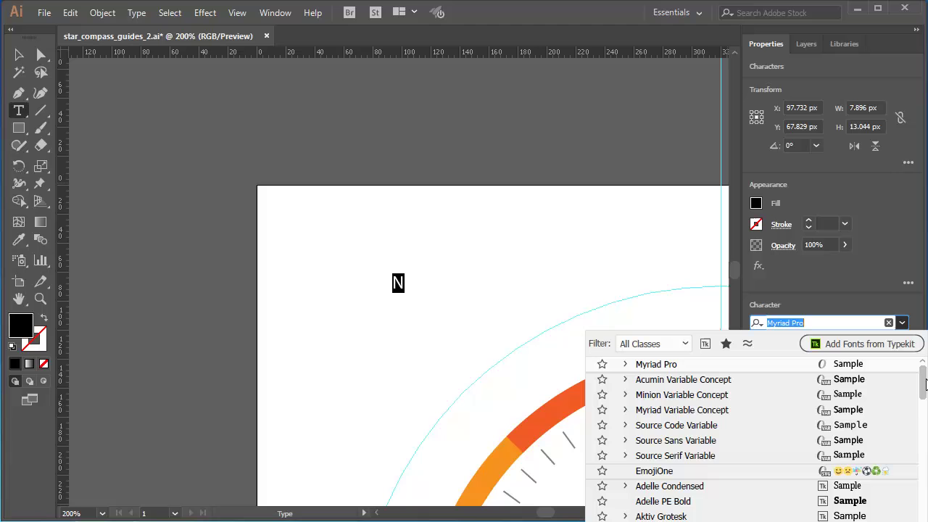
drag(923, 384, 924, 499)
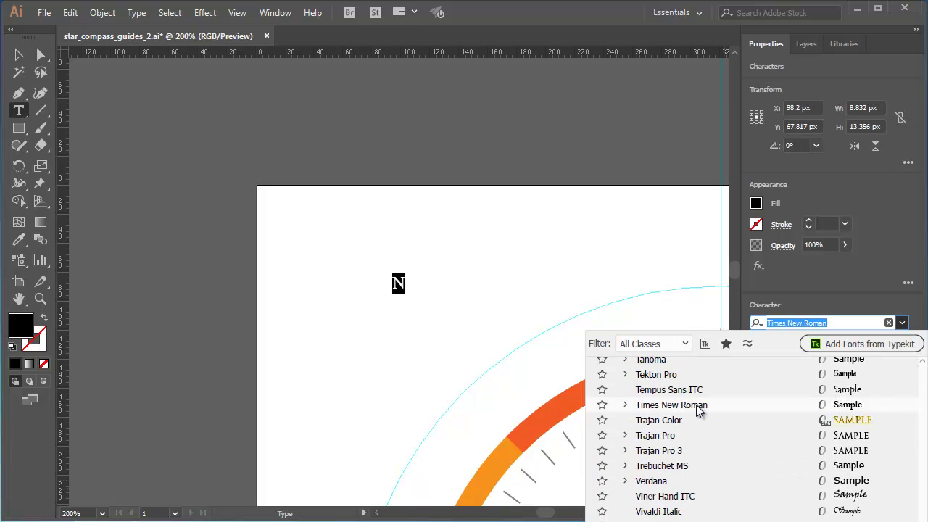
click(697, 406)
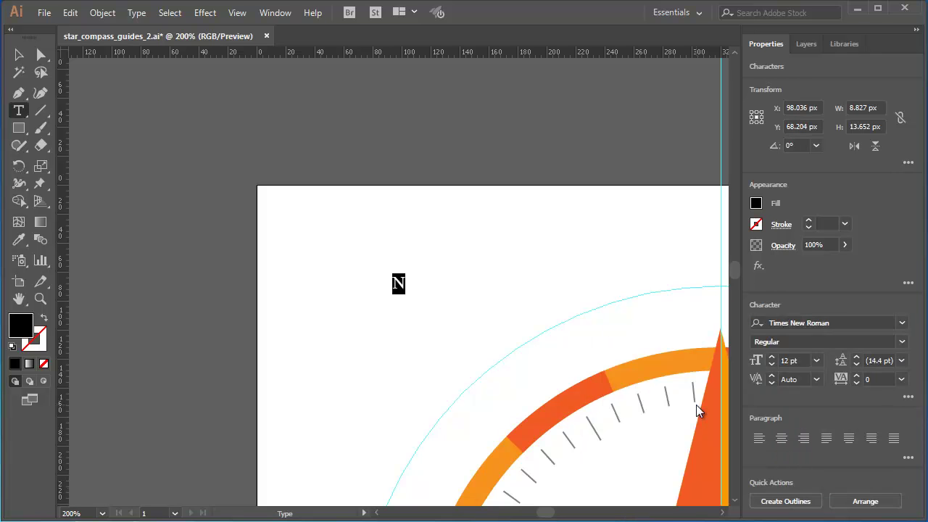
click(903, 342)
click(770, 388)
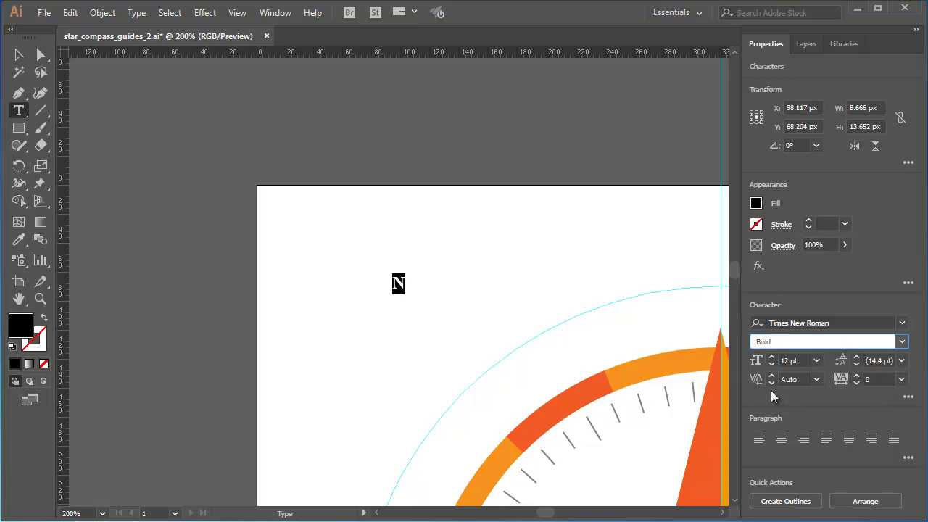
click(816, 361)
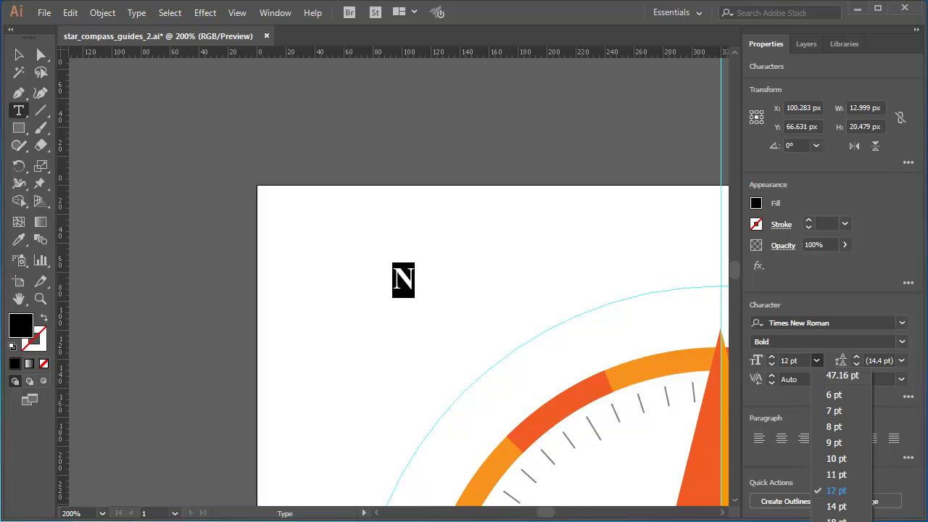
click(836, 521)
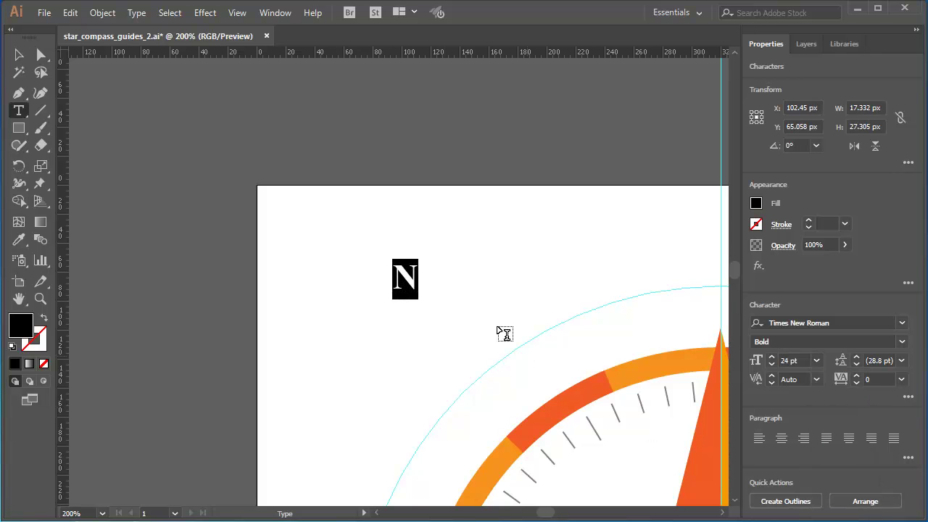
key(v)
click(16, 54)
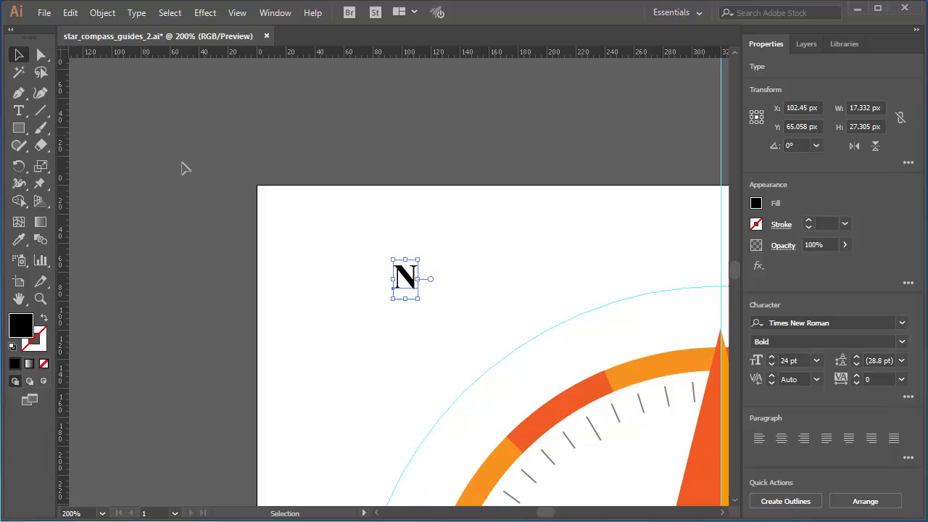
click(323, 297)
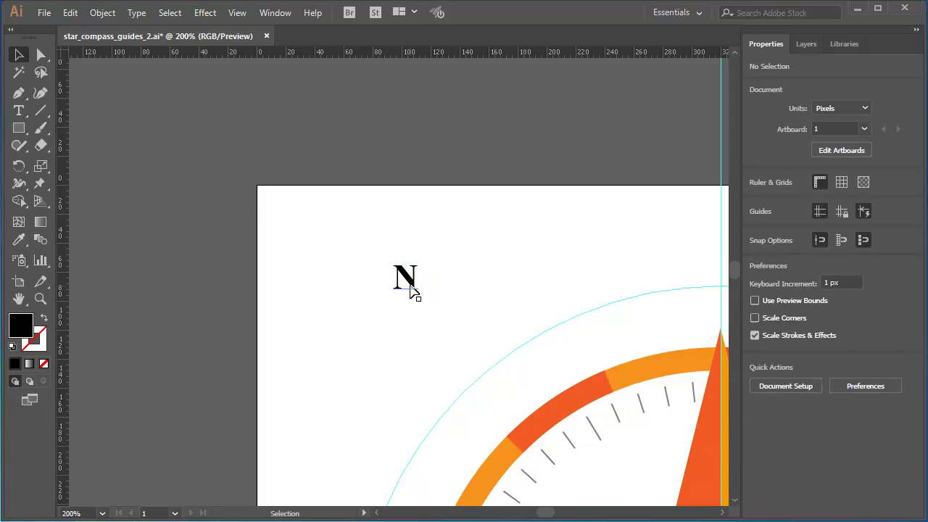
Move the N to the compass top, centred on the vertical guide at Y 86.058 px
drag(412, 290, 652, 326)
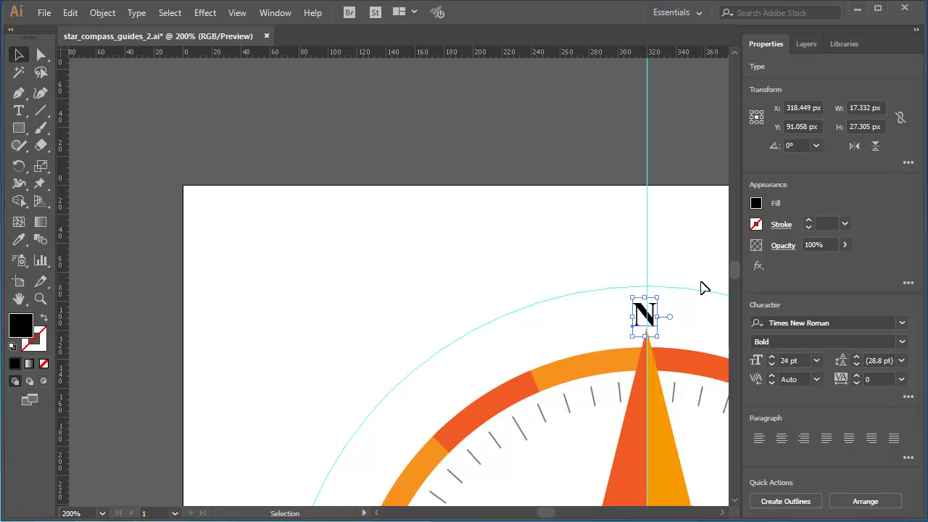
key(Right)
key(Right)
key(Up)
key(Up)
key(Up)
key(Up)
key(Up)
key(ctrl+0)
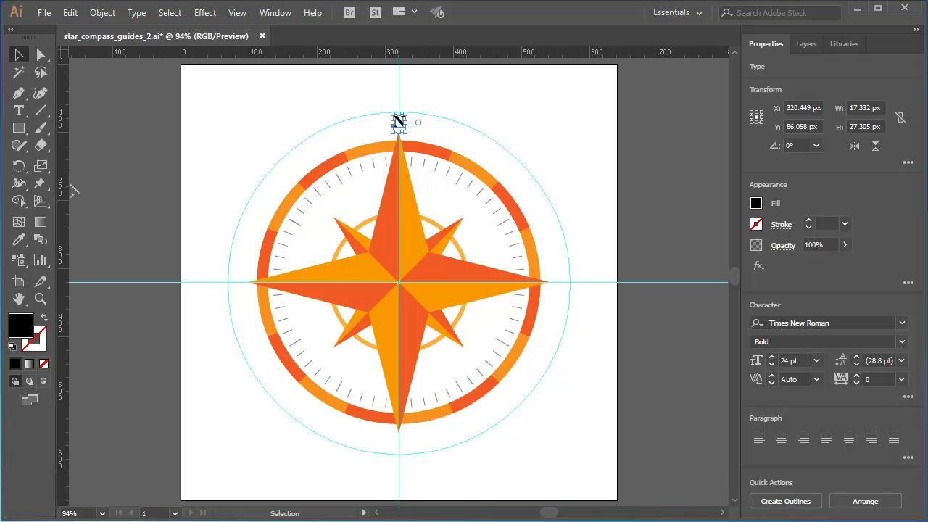
Copy the N rotated 90° about the compass centre to the west point
click(19, 166)
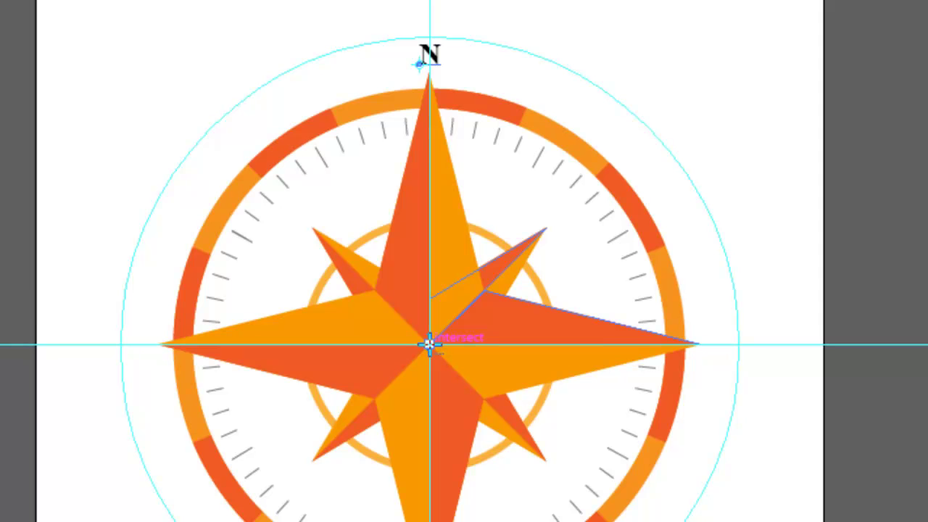
alt+click(429, 343)
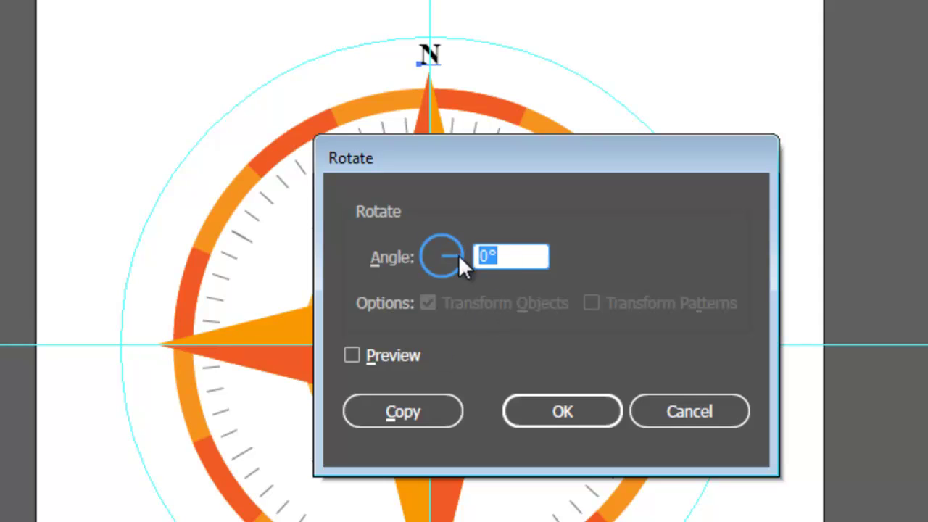
text(90)
click(352, 355)
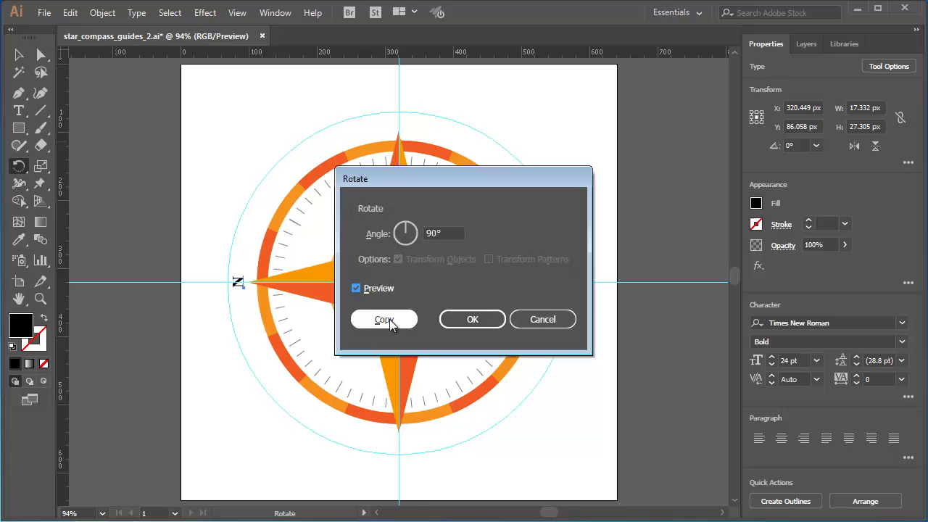
click(390, 319)
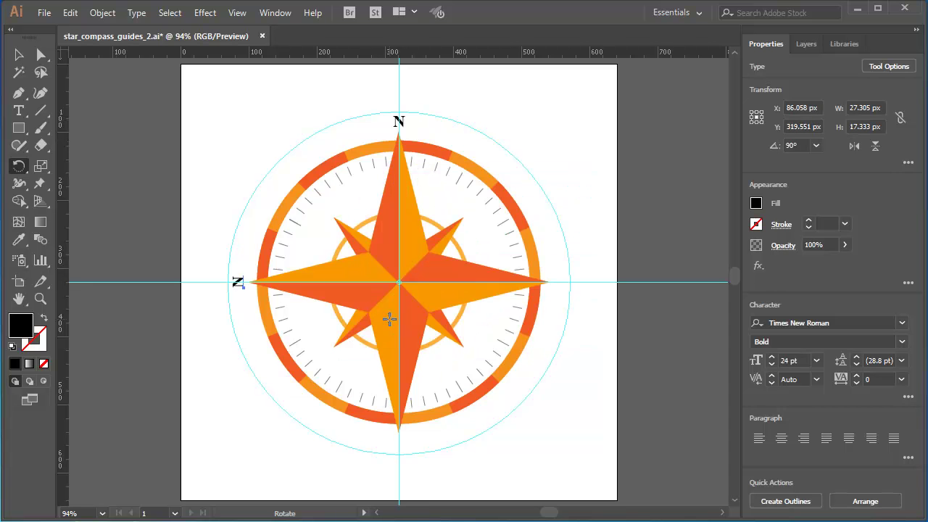
Apply Transform Again twice to add rotated N copies at the south and east points
click(113, 15)
mouse_move(114, 29)
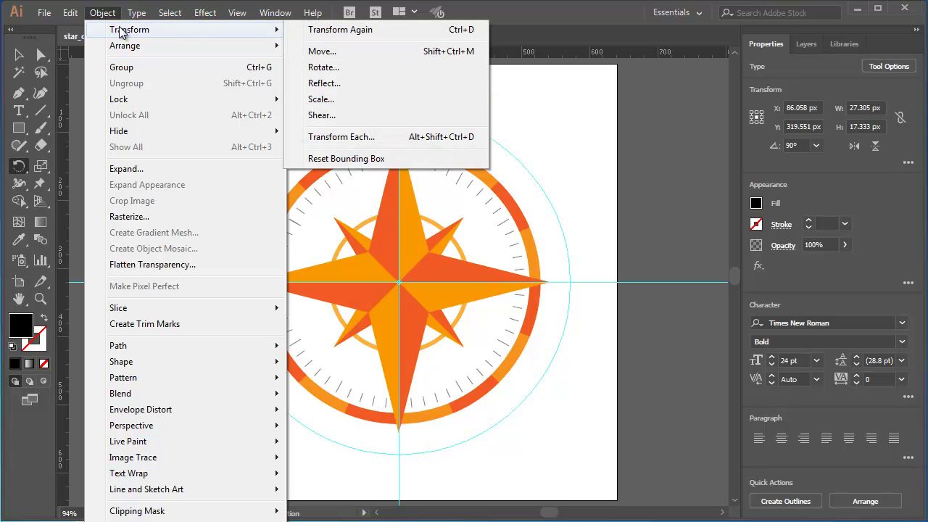
click(404, 30)
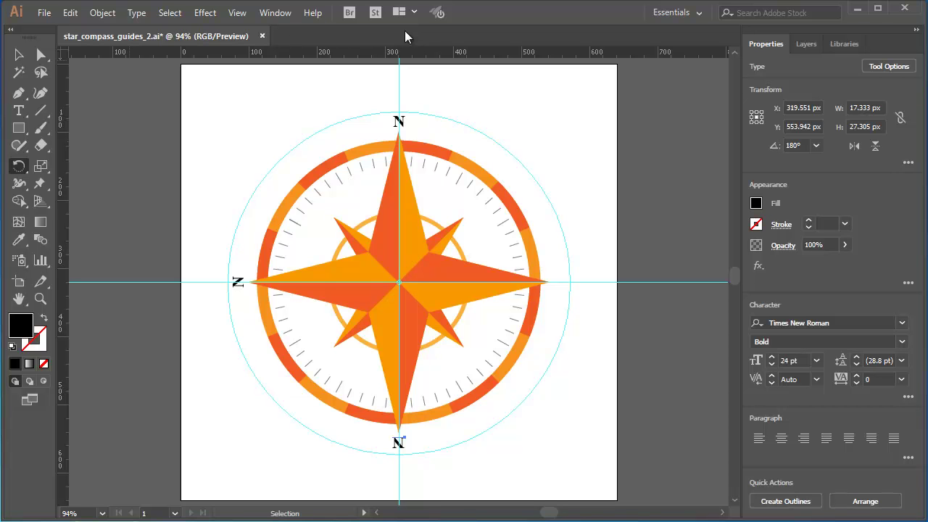
key(ctrl+d)
Zoom in on the west label and retype its letter from N to W
key(z)
drag(198, 218, 346, 344)
click(19, 56)
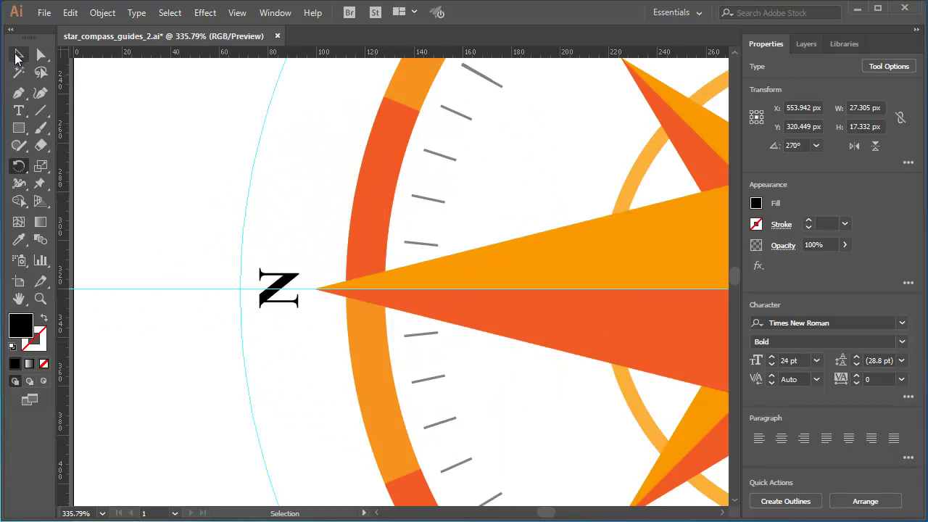
double_click(267, 301)
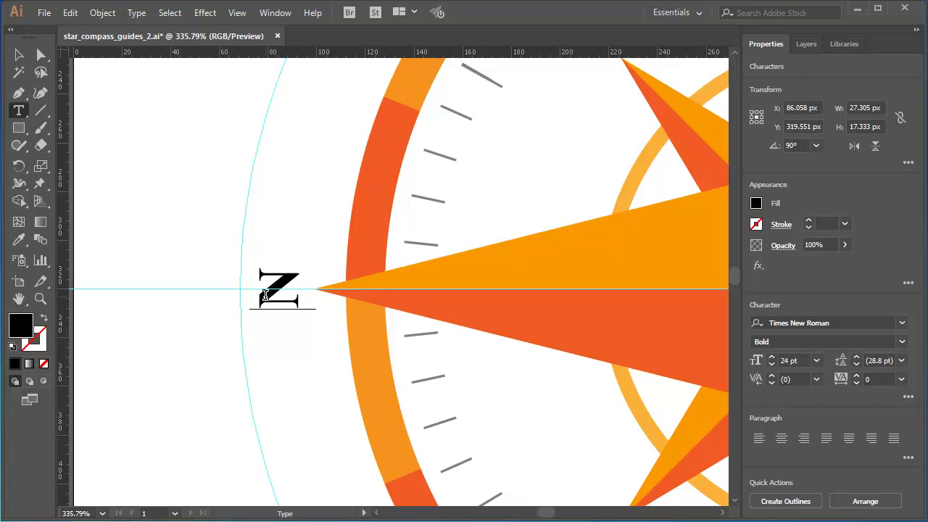
double_click(274, 289)
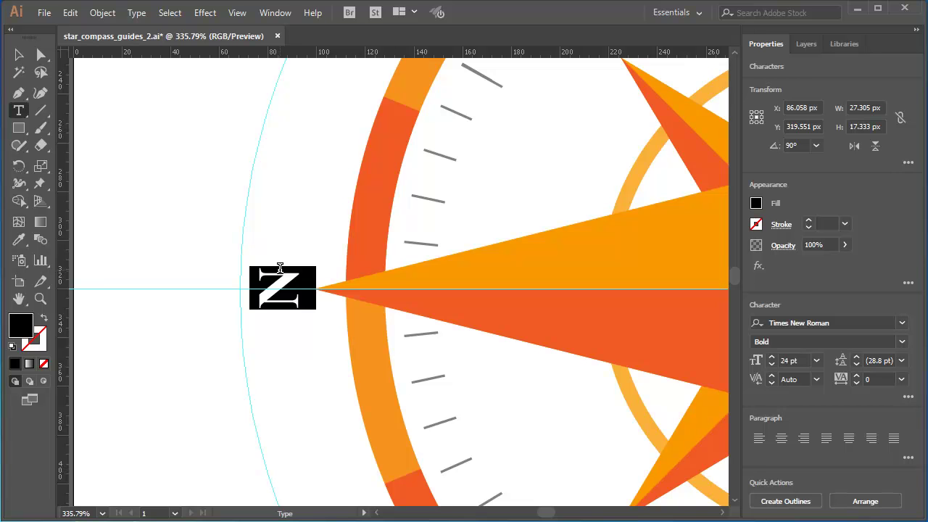
text(W)
key(ctrl+0)
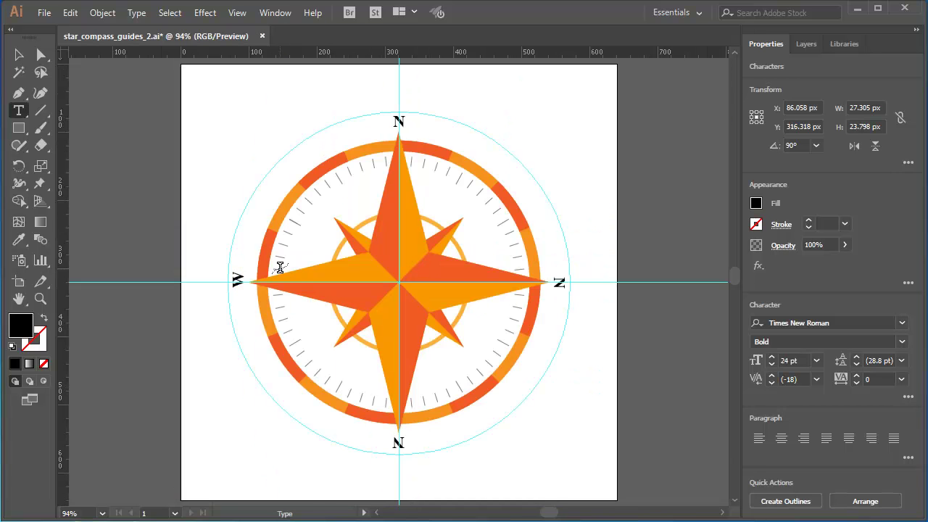
key(ctrl)
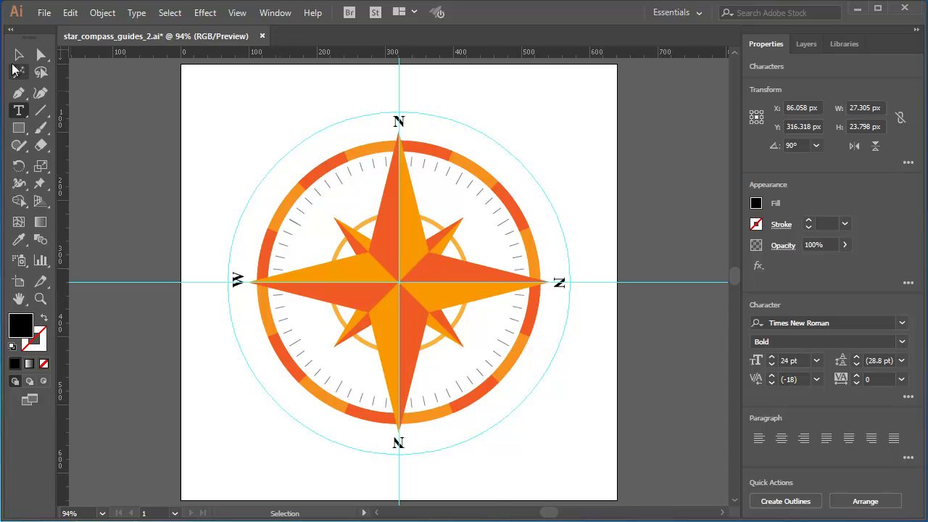
Replace the N in the sideways east-point label with the letter E
click(19, 55)
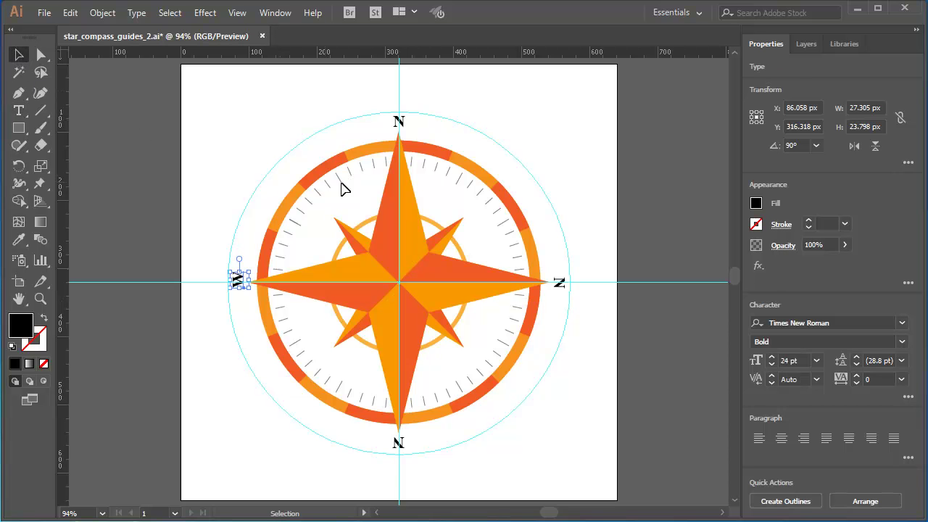
click(503, 242)
key(ctrl+space)
drag(493, 242, 611, 345)
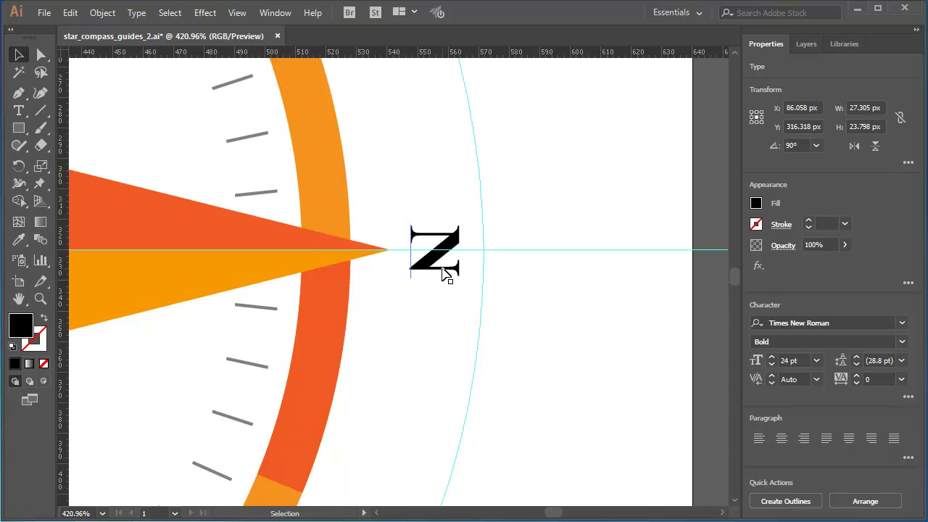
double_click(443, 274)
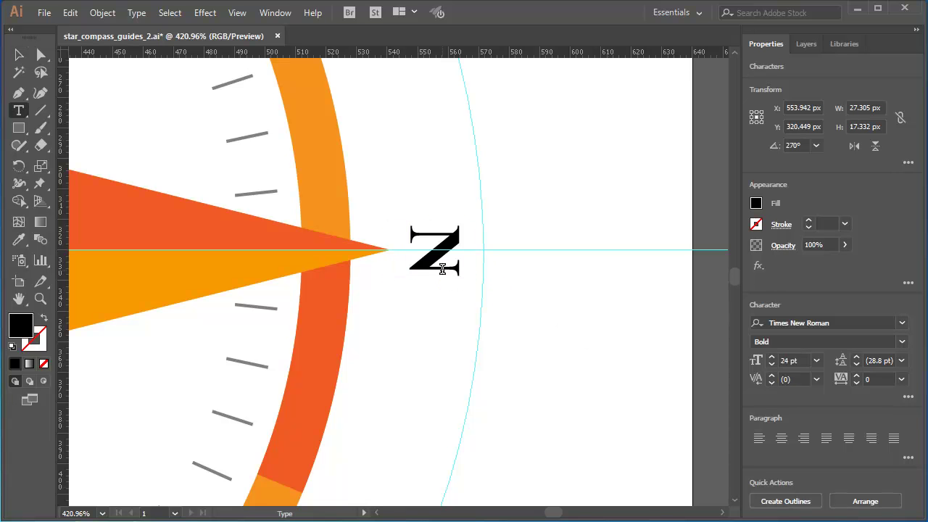
double_click(443, 268)
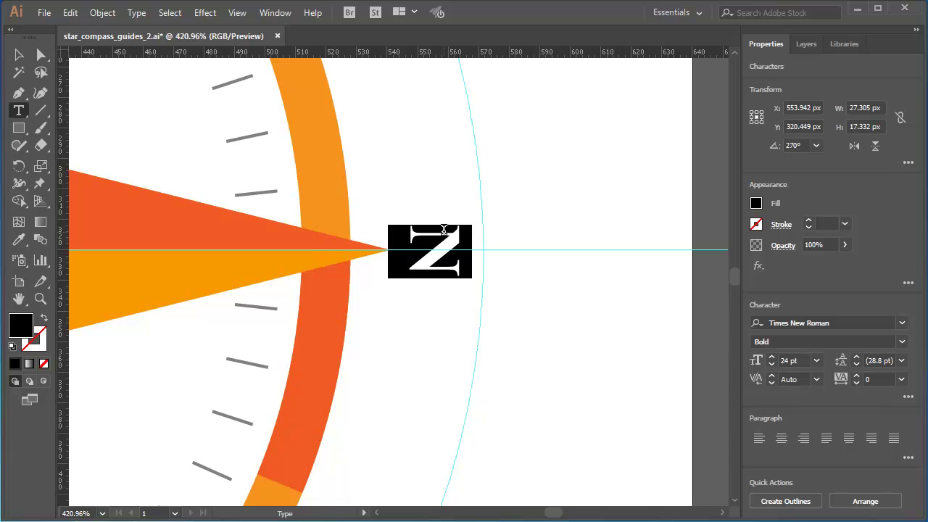
text(E)
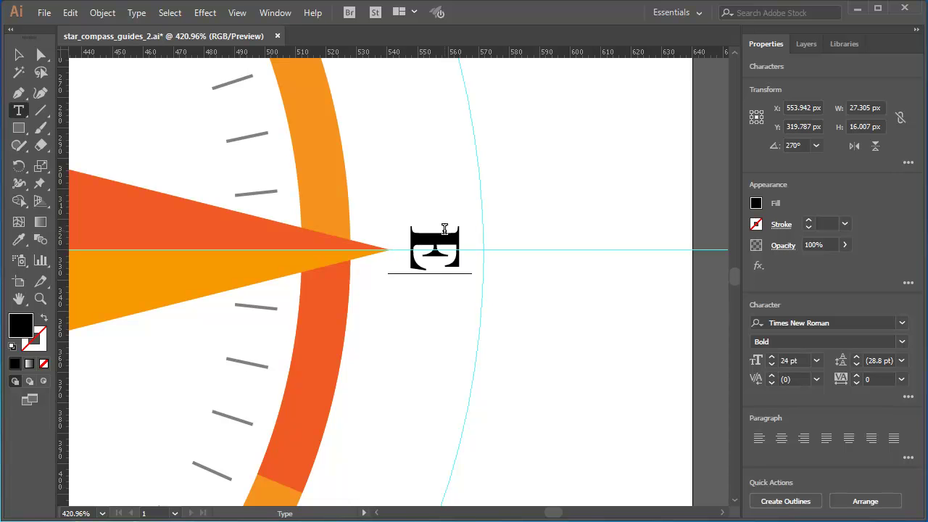
key(ctrl+0)
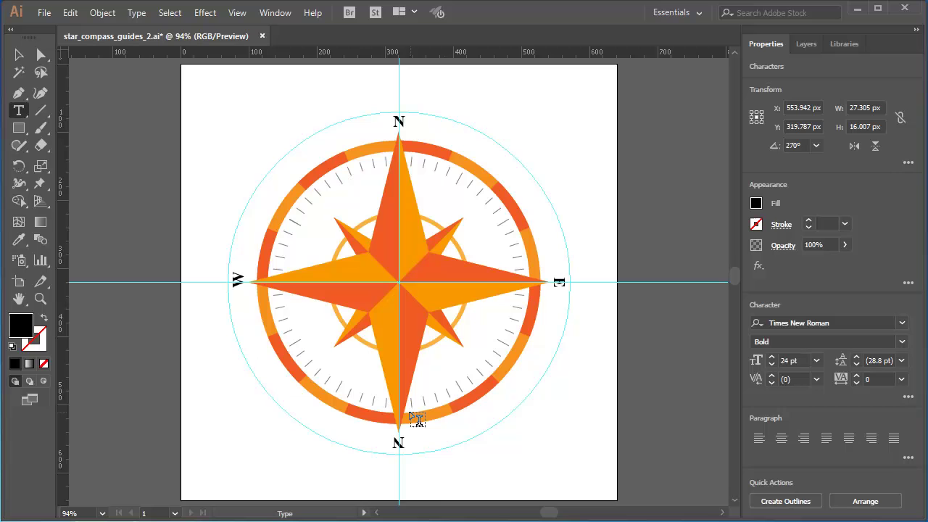
Retype the bottom label's N as S
drag(351, 411, 459, 480)
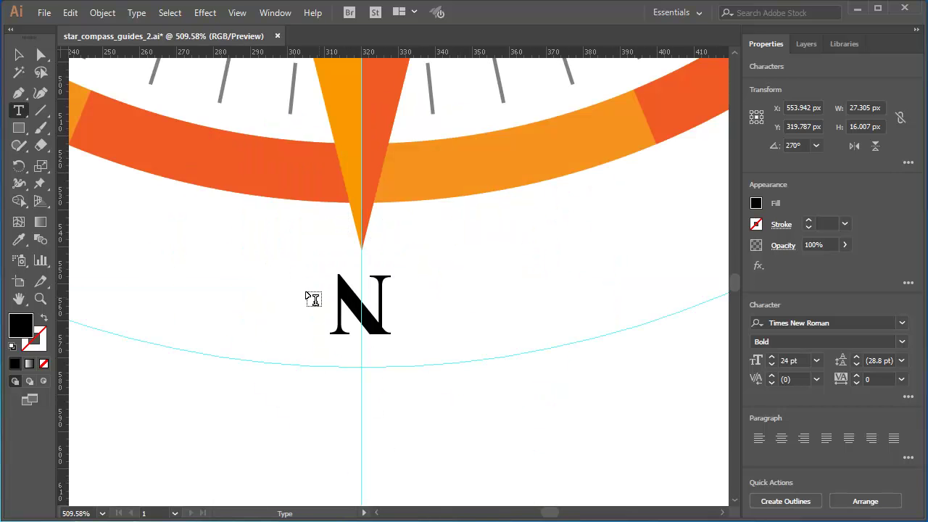
click(19, 55)
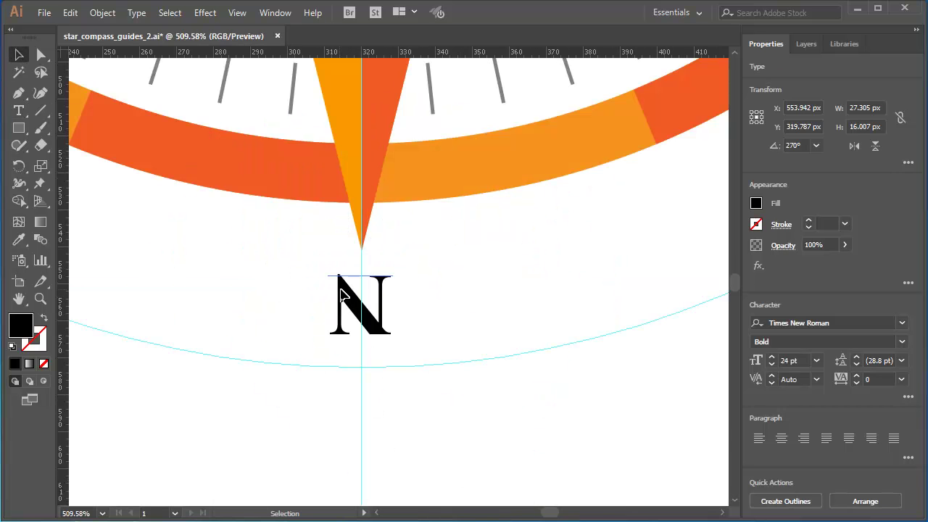
click(344, 297)
double_click(345, 297)
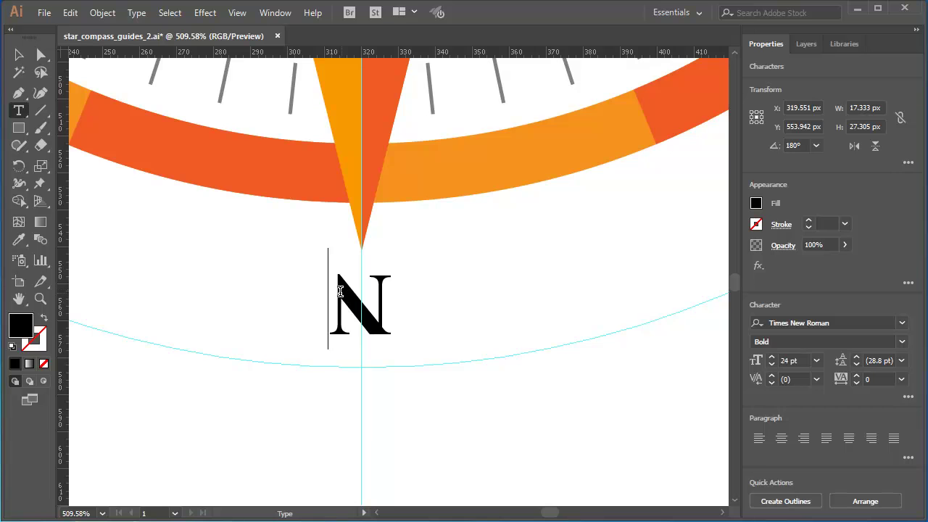
drag(337, 291, 377, 294)
text(S)
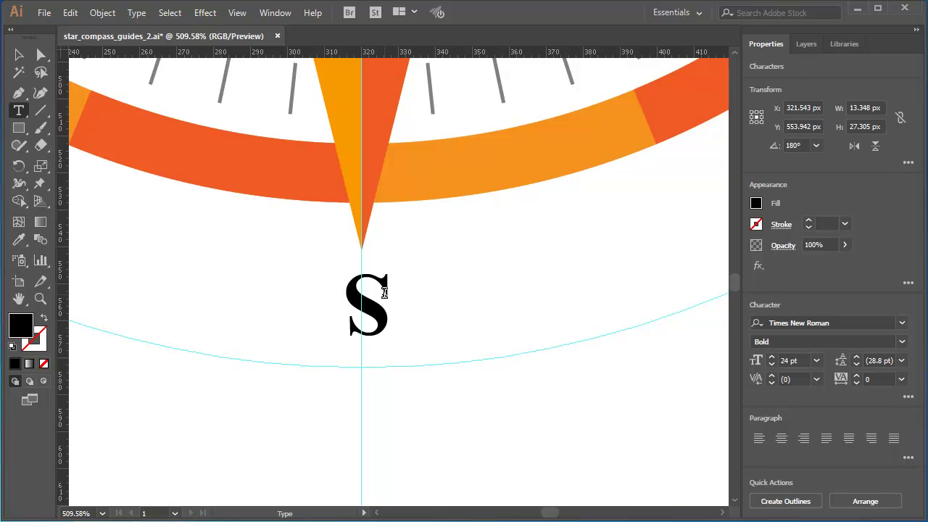
key(Escape)
key(ctrl+0)
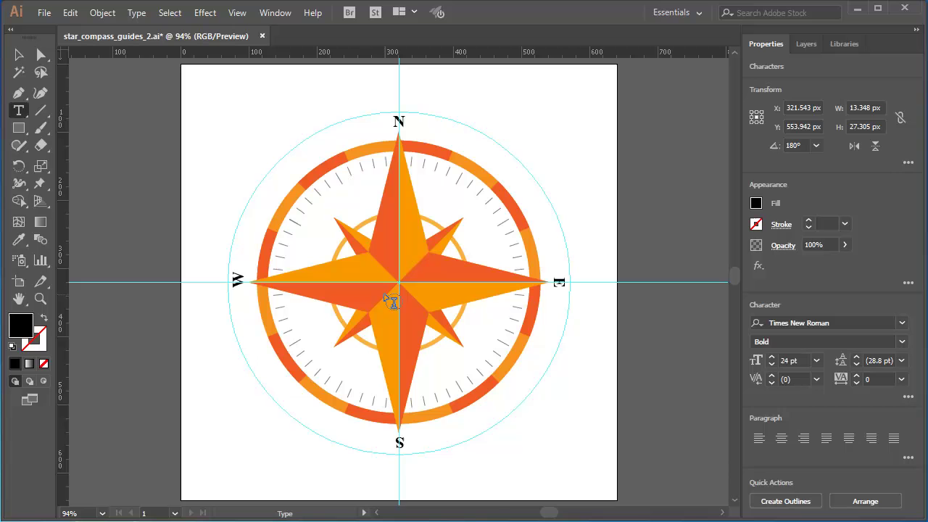
Rotate the W label upright to 0° and nudge it to X 84.058 px
click(19, 55)
drag(213, 242, 321, 331)
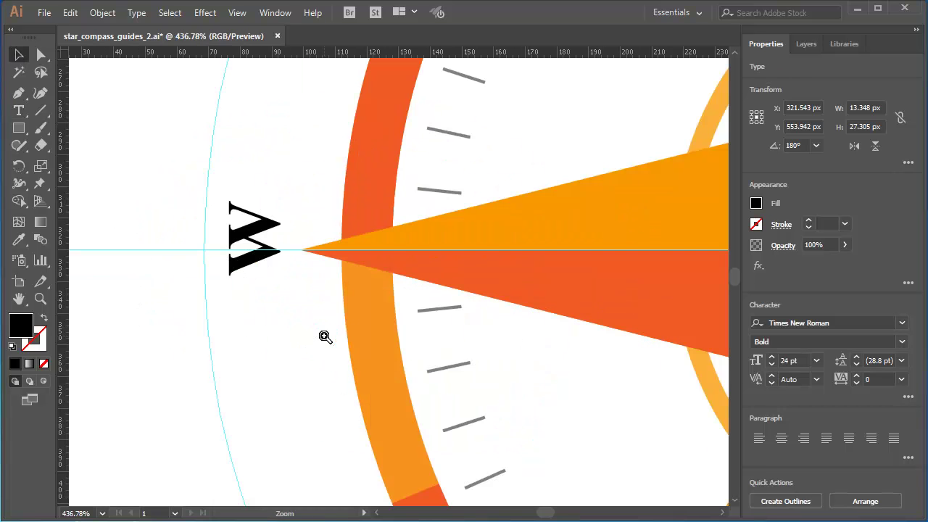
click(245, 274)
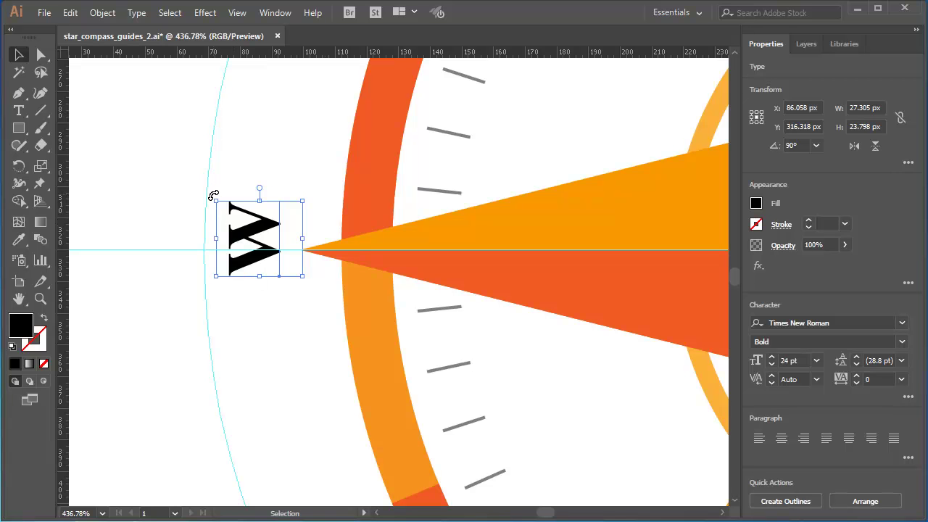
drag(214, 196, 311, 190)
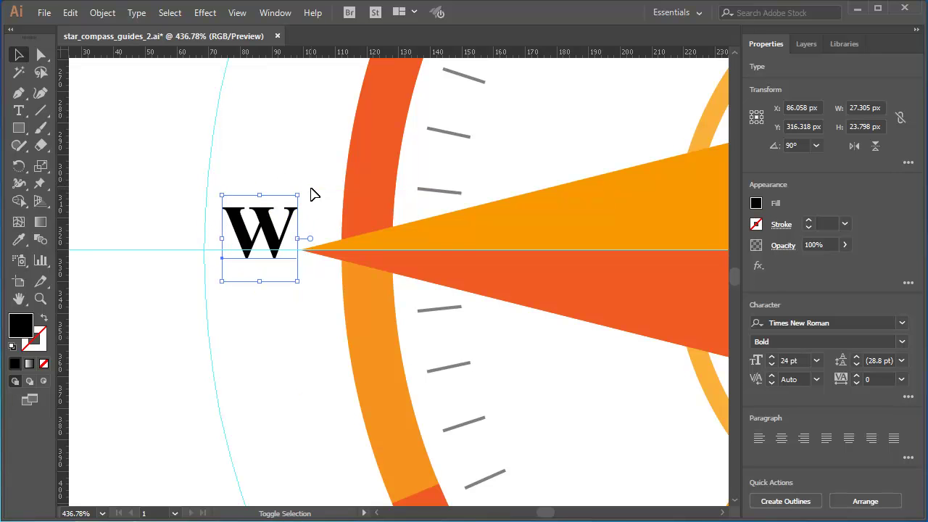
key(Right)
key(Right)
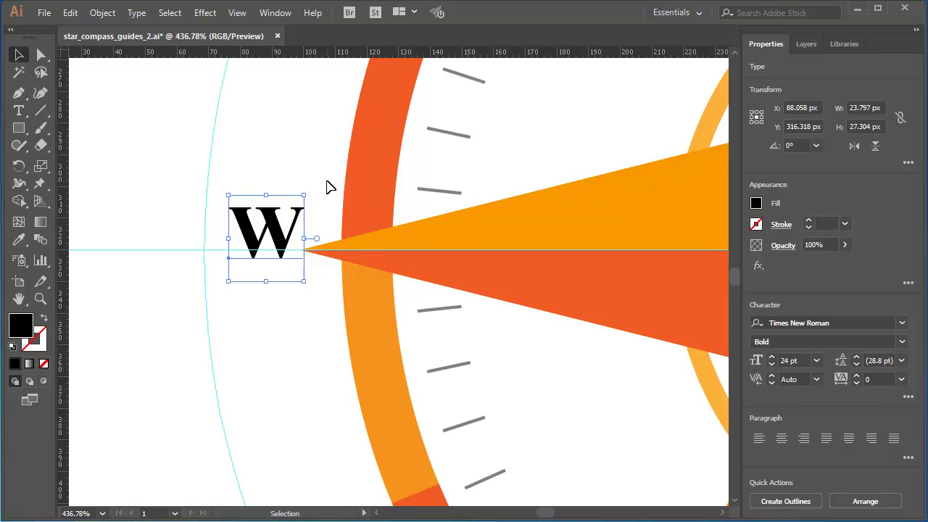
key(Left)
key(Left)
key(Left)
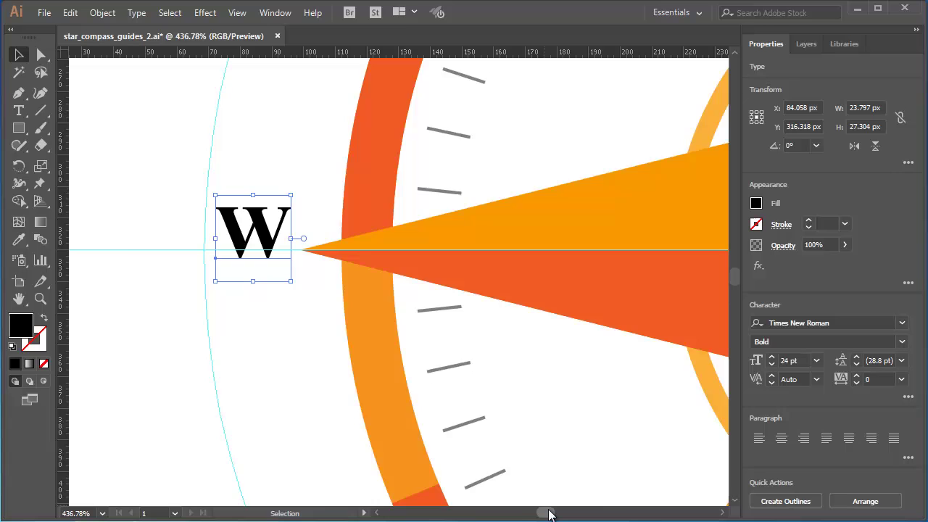
Rotate the E label upright and nudge it just right of the tip, X 553.942 px
drag(549, 512, 553, 512)
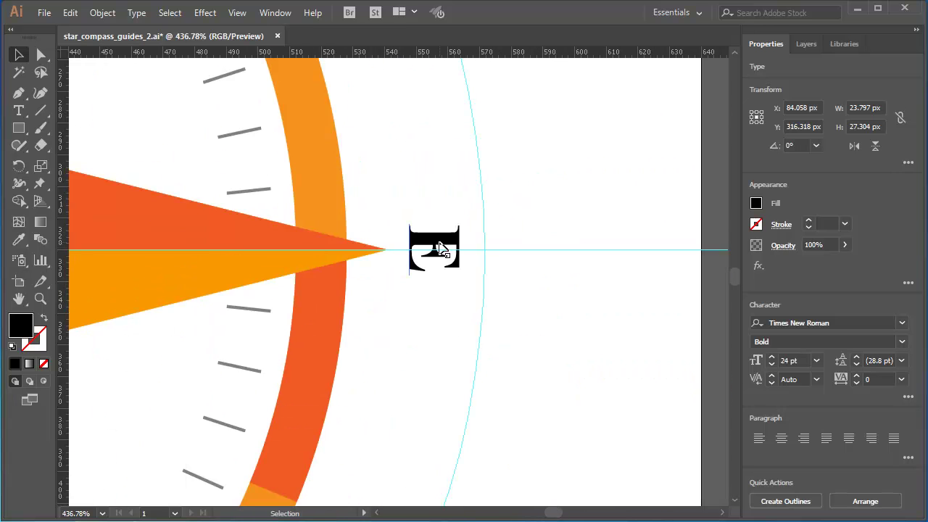
click(439, 247)
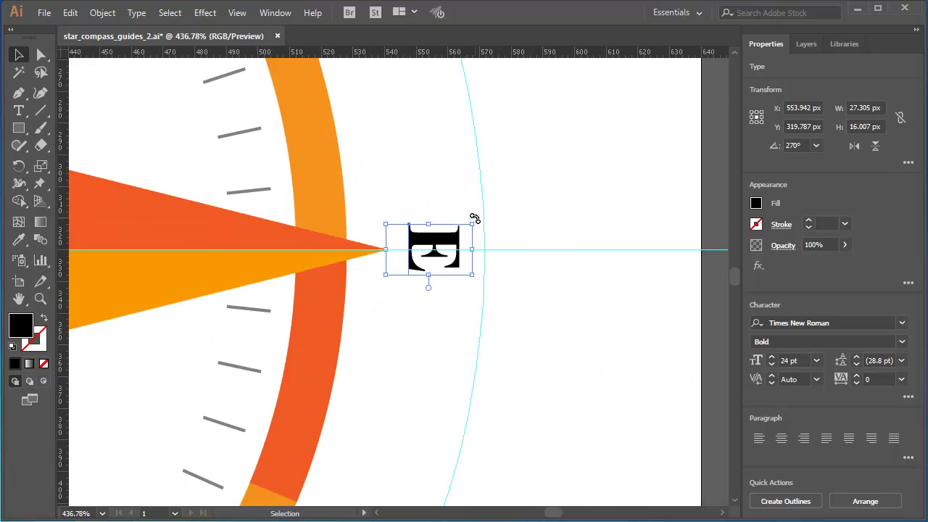
drag(477, 213, 402, 184)
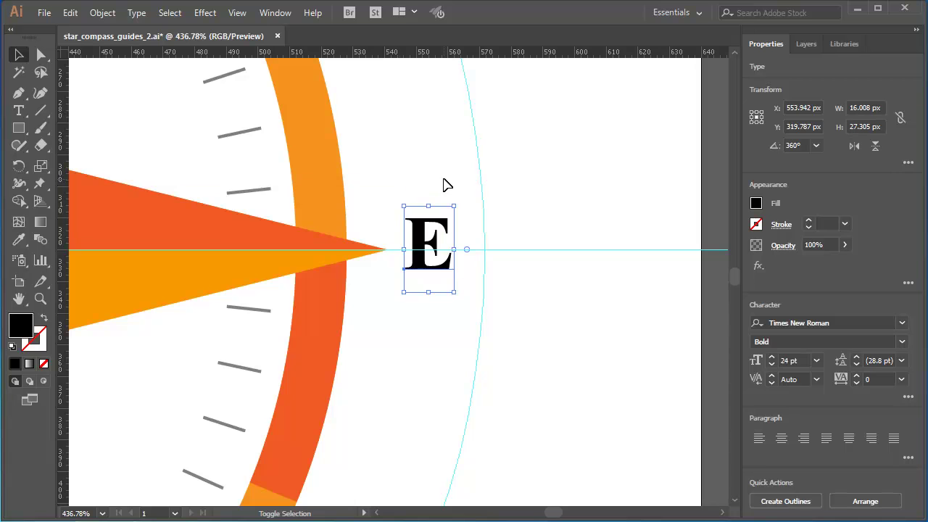
key(Left)
key(Left)
key(Left)
key(Left)
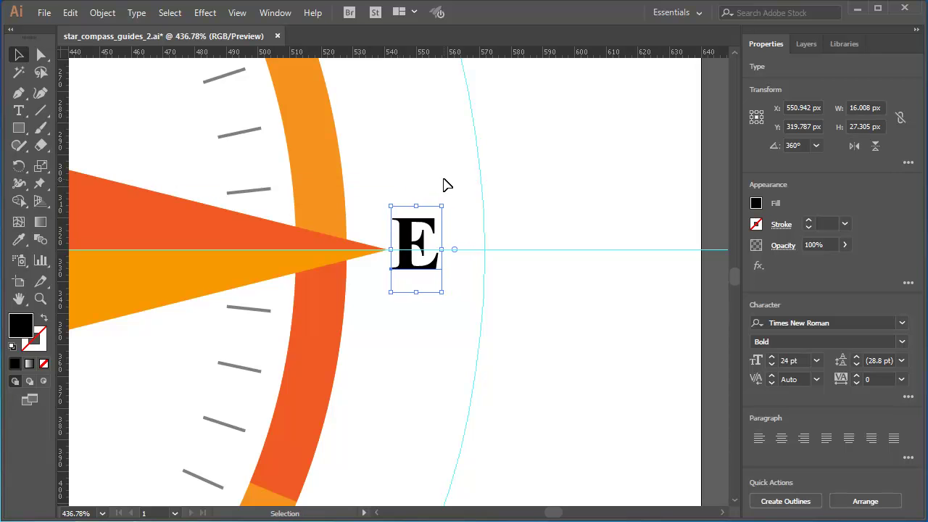
key(Left)
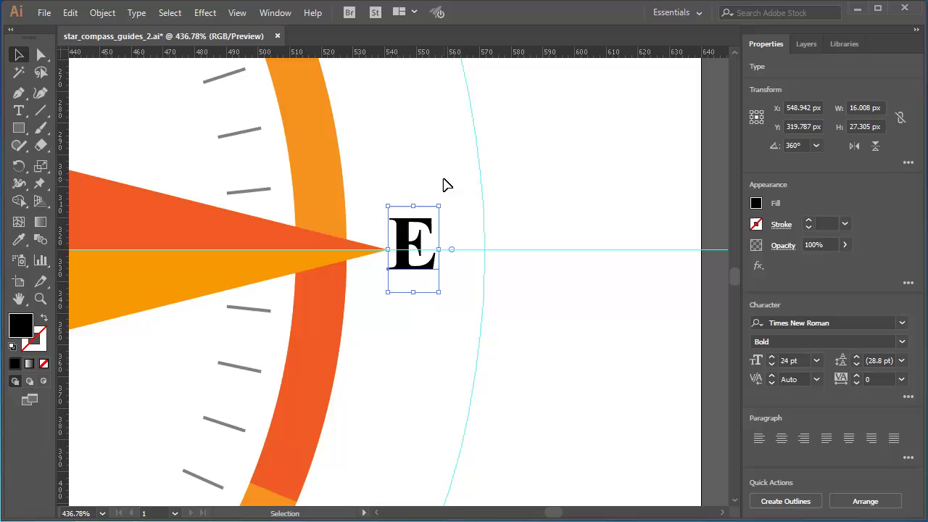
key(Right)
key(Right)
key(Right)
key(Right)
key(Right)
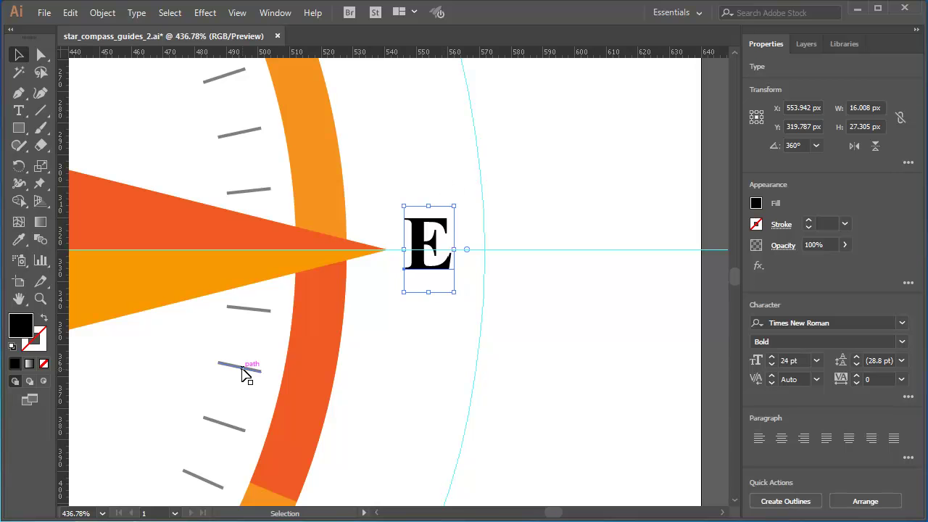
Rotate the S label upright and settle it just below the tip at X 320.543 px
click(210, 390)
drag(208, 394, 441, 181)
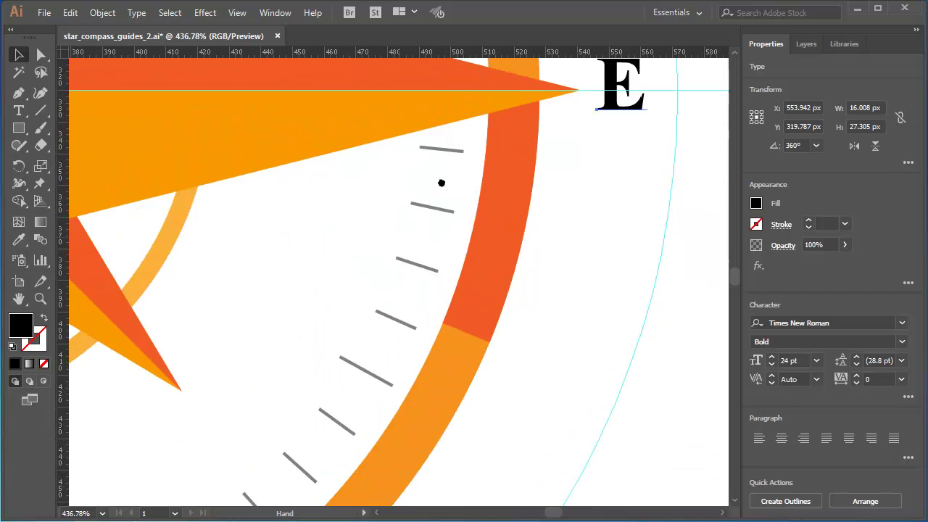
drag(333, 312, 403, 222)
drag(203, 389, 534, 77)
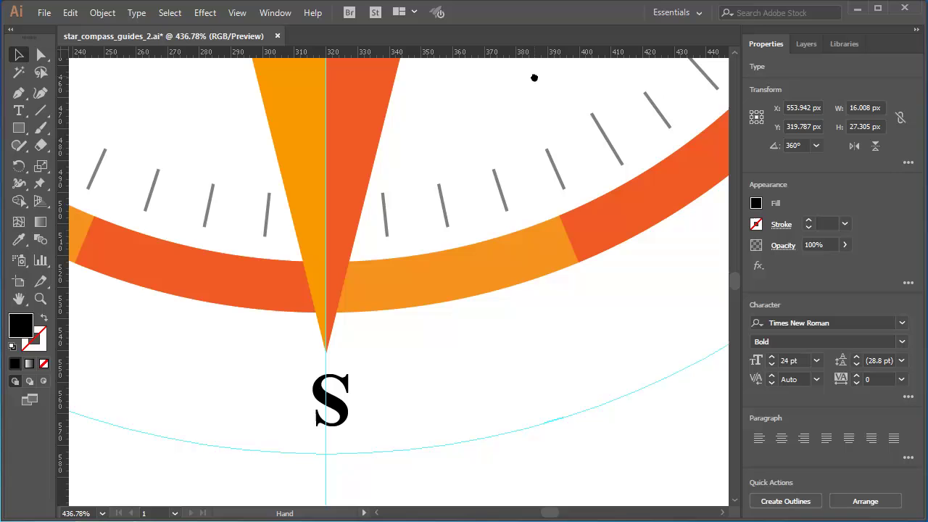
click(347, 385)
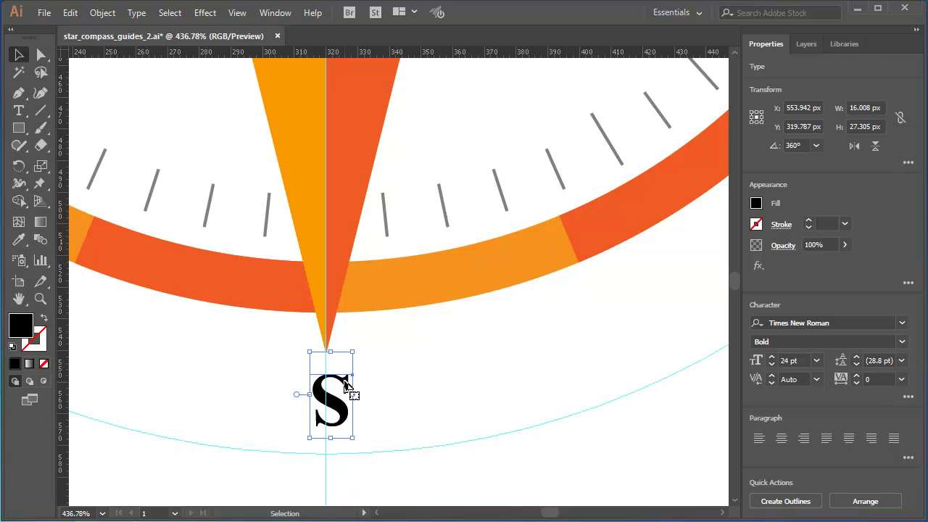
drag(356, 342, 325, 470)
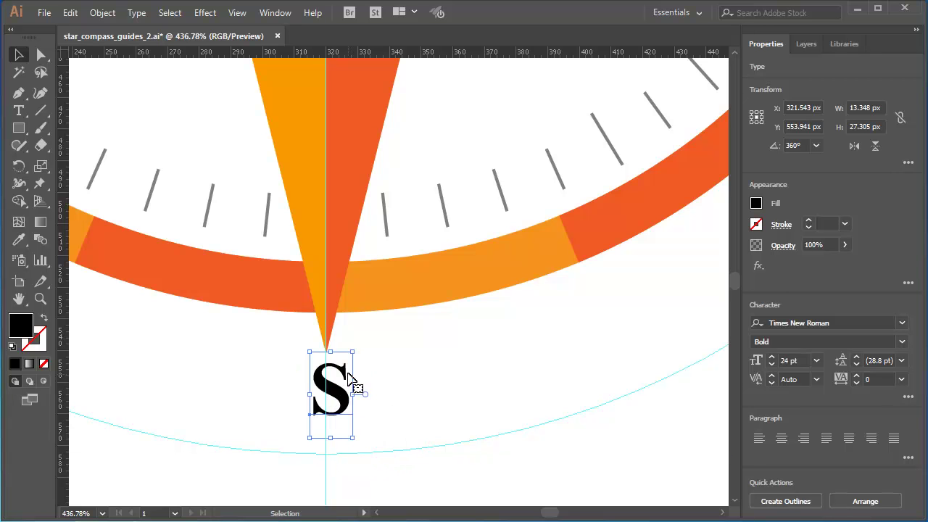
drag(345, 376, 341, 366)
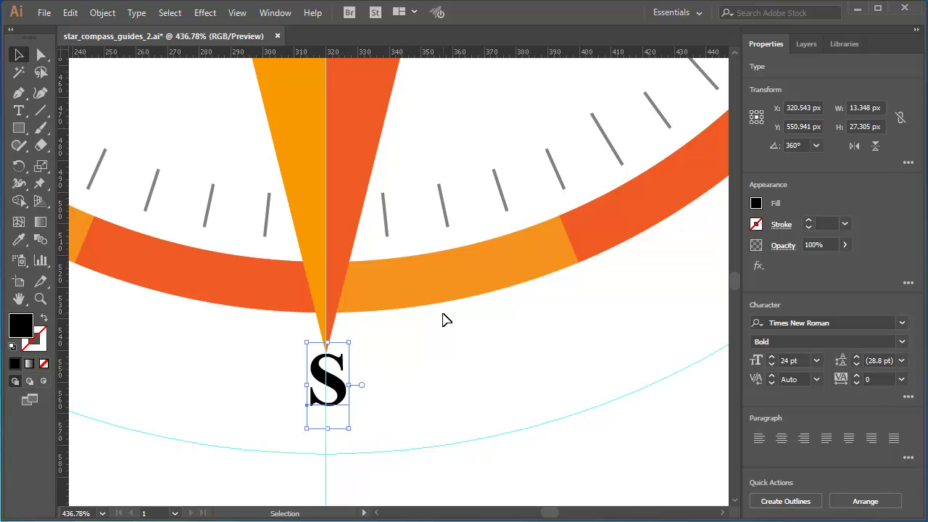
key(Down)
key(Down)
key(Down)
key(Down)
key(Down)
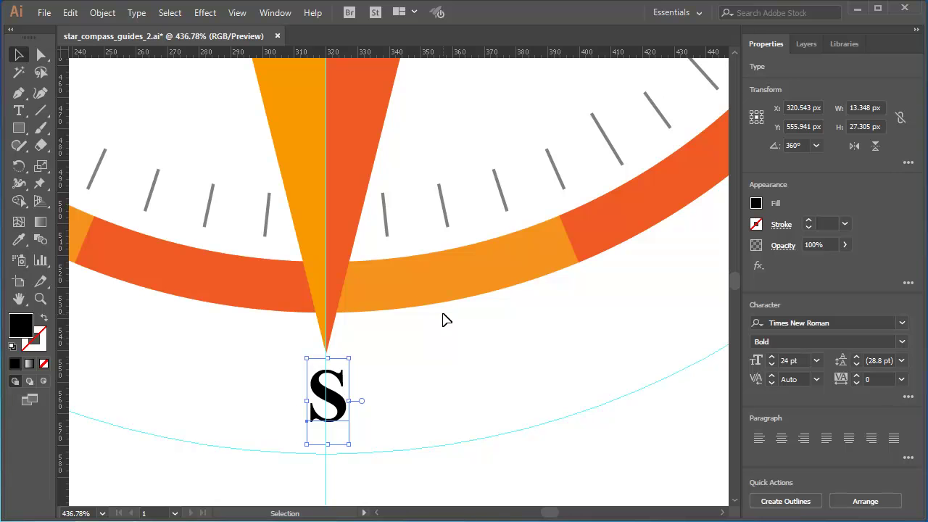
Fit the artboard in view, hide the guides, and deselect everything
key(ctrl+0)
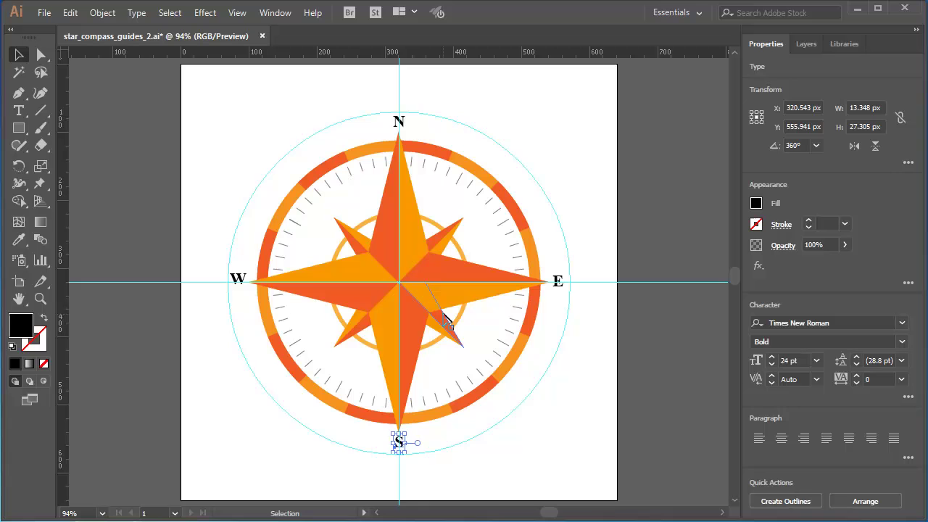
key(ctrl+semicolon)
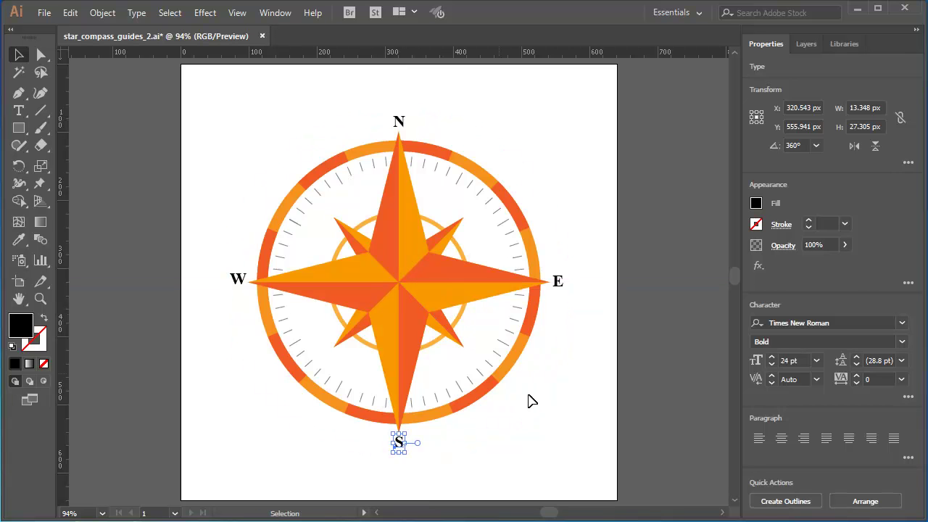
click(578, 396)
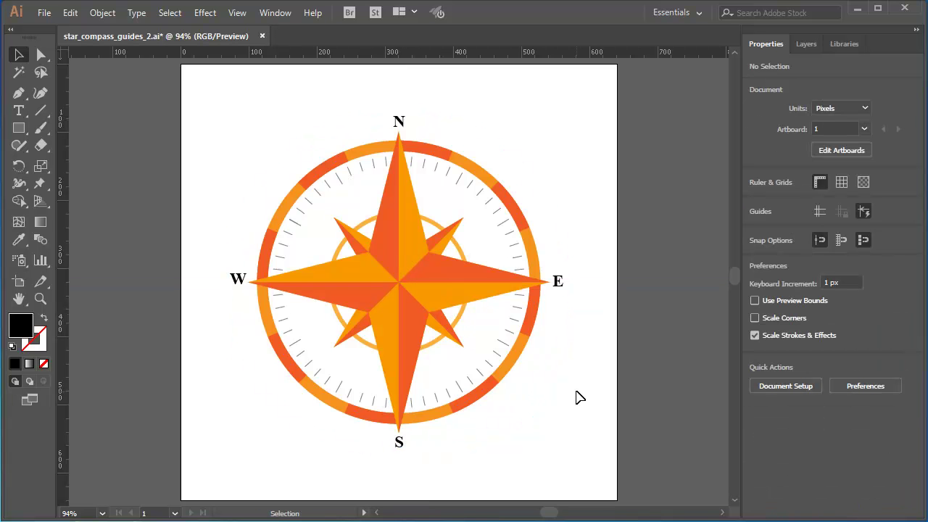